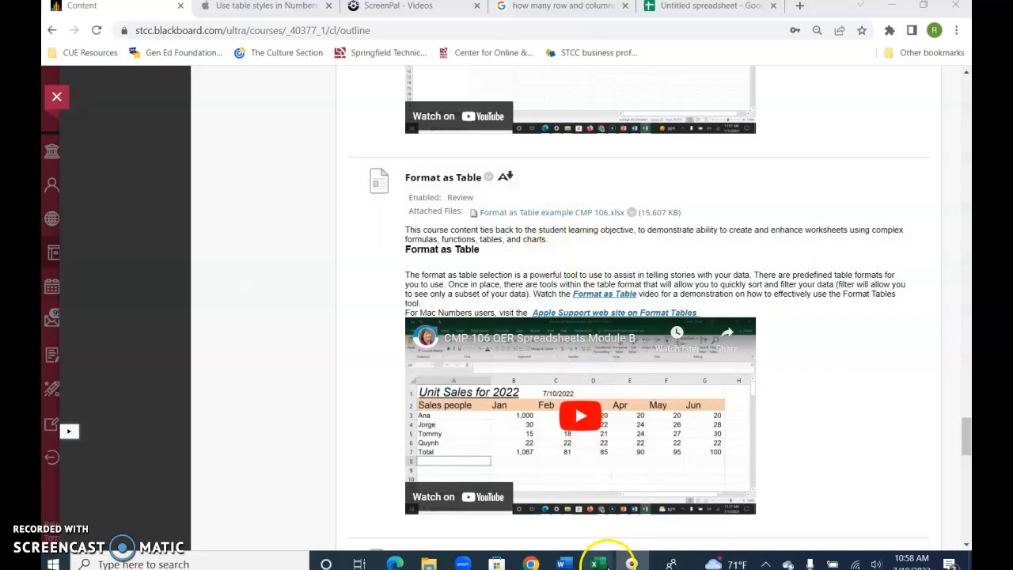
# Switch to the Sort Data in Sheets workbook in Excel, showing the Sales 2023 sheet
pyautogui.moveTo(598, 564)
pyautogui.click(502, 515)
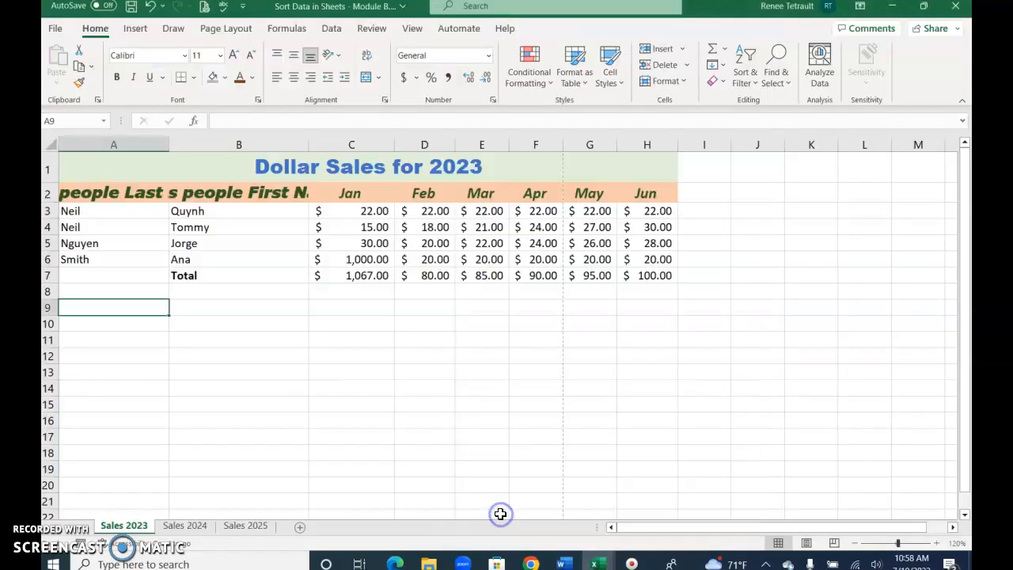
# Try autofitting column B to the Sales people First Name heading, and undo the width change
pyautogui.click(135, 194)
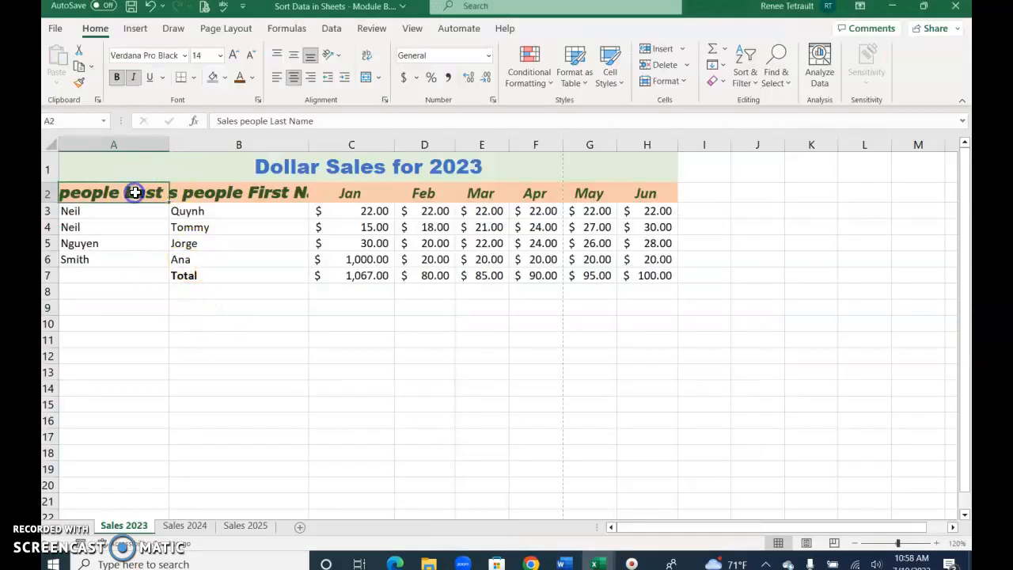
pyautogui.click(275, 199)
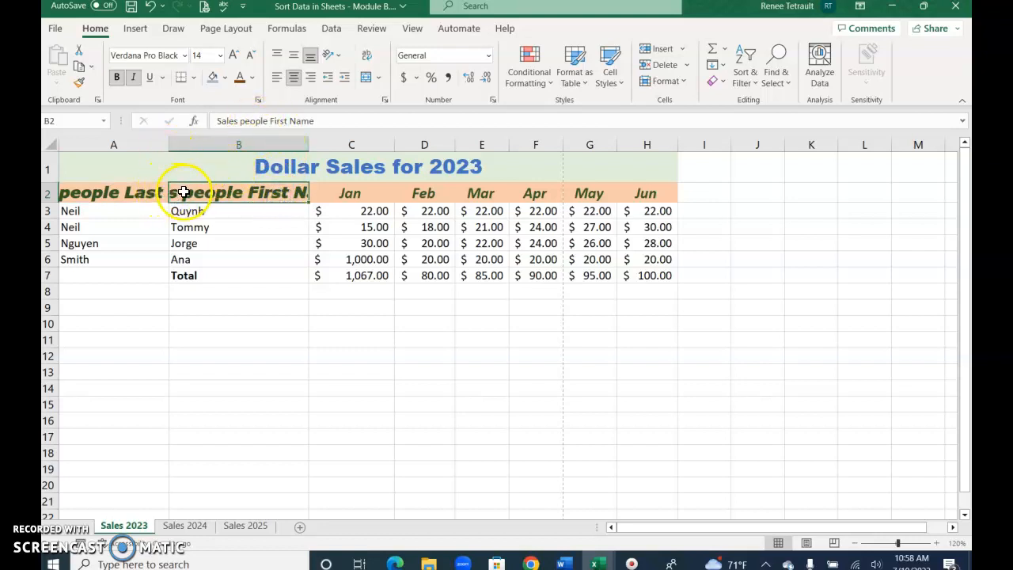
pyautogui.doubleClick(309, 145)
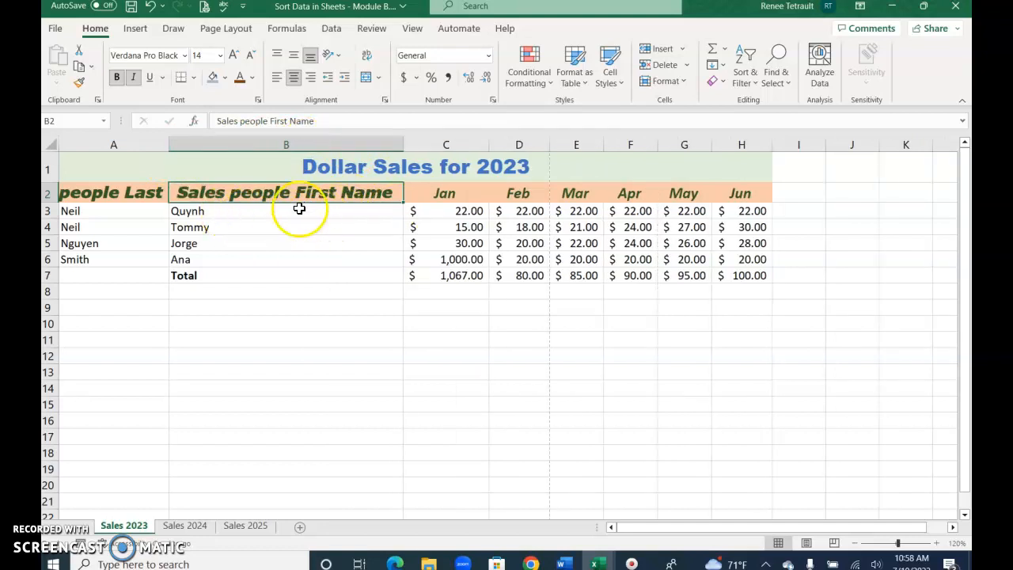
pyautogui.click(151, 7)
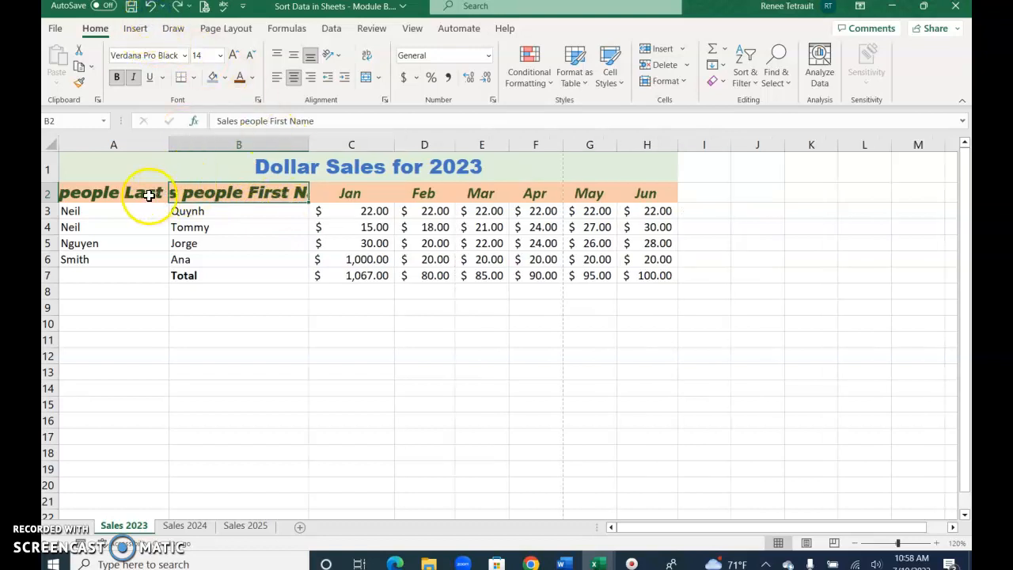
# Wrap the text of the two Sales people name headings in A2:B2
pyautogui.moveTo(127, 192); pyautogui.dragTo(195, 192)
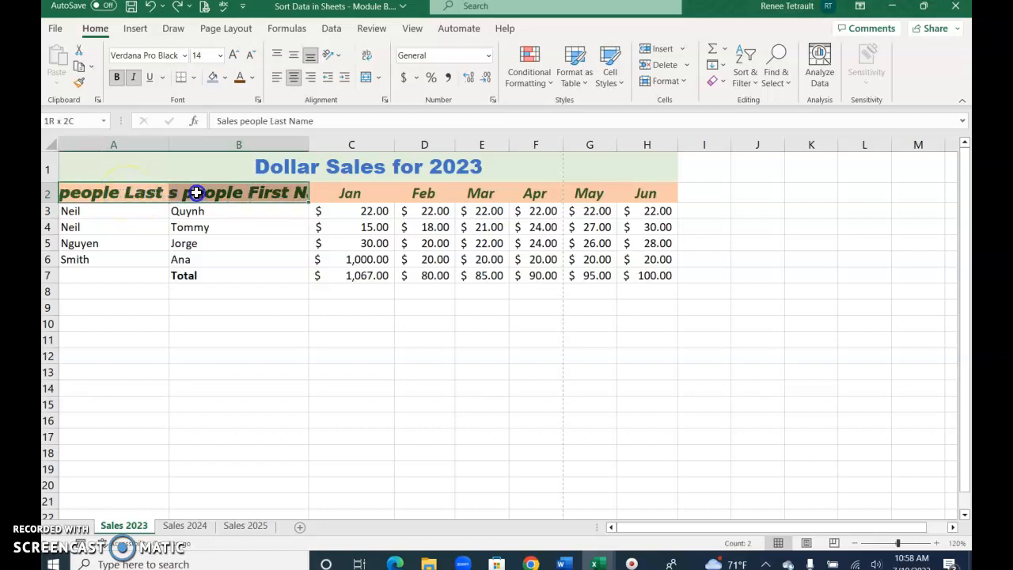
pyautogui.click(368, 64)
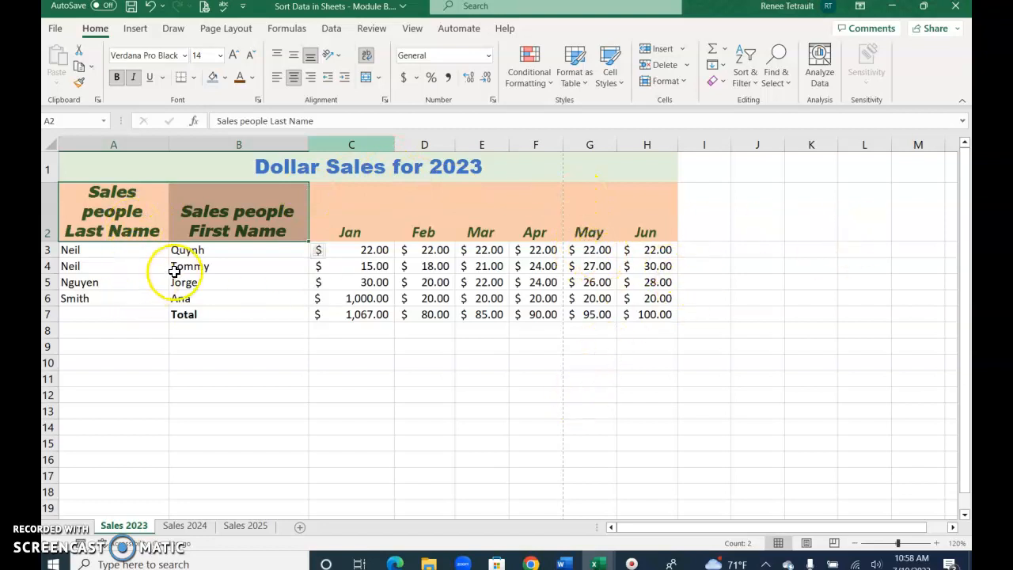
pyautogui.click(211, 365)
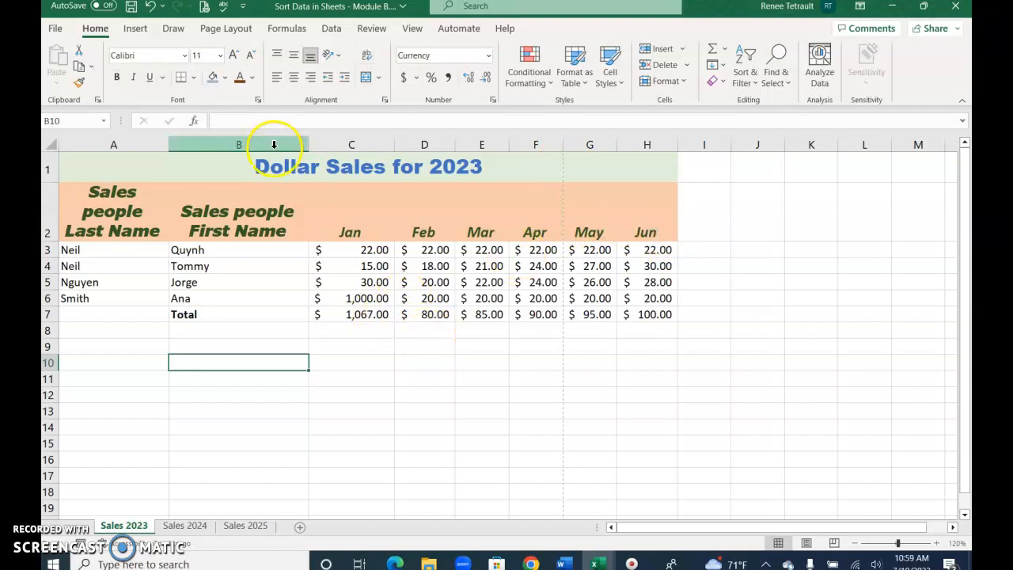
# Narrow column B and autofit the height of row 2 to the wrapped headings
pyautogui.moveTo(307, 143); pyautogui.dragTo(274, 143)
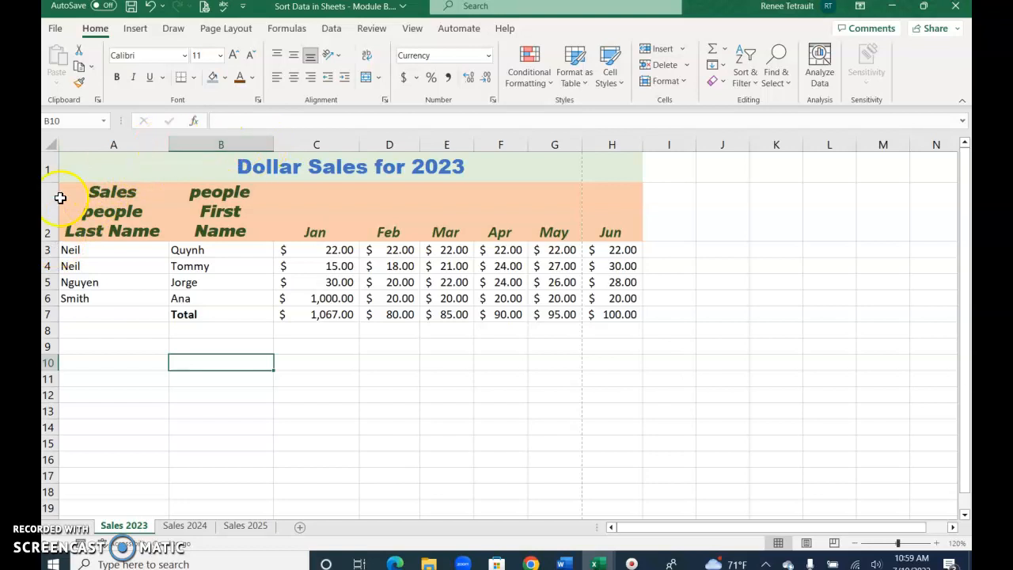
pyautogui.doubleClick(55, 241)
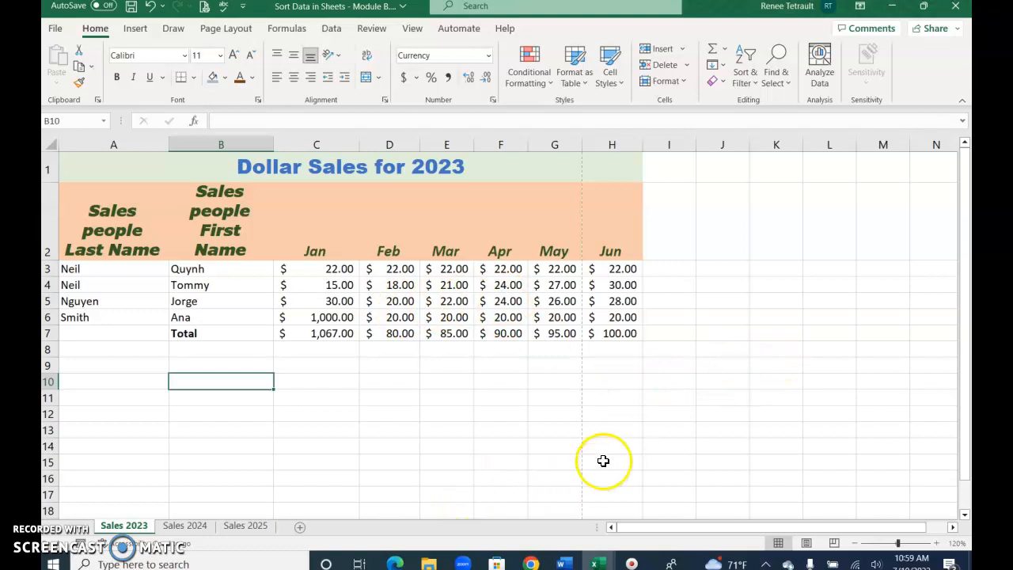
# Try formatting A2:H7 as a table with headers in a blue Light style over the existing formatting, and undo it
pyautogui.moveTo(115, 216); pyautogui.dragTo(143, 313)
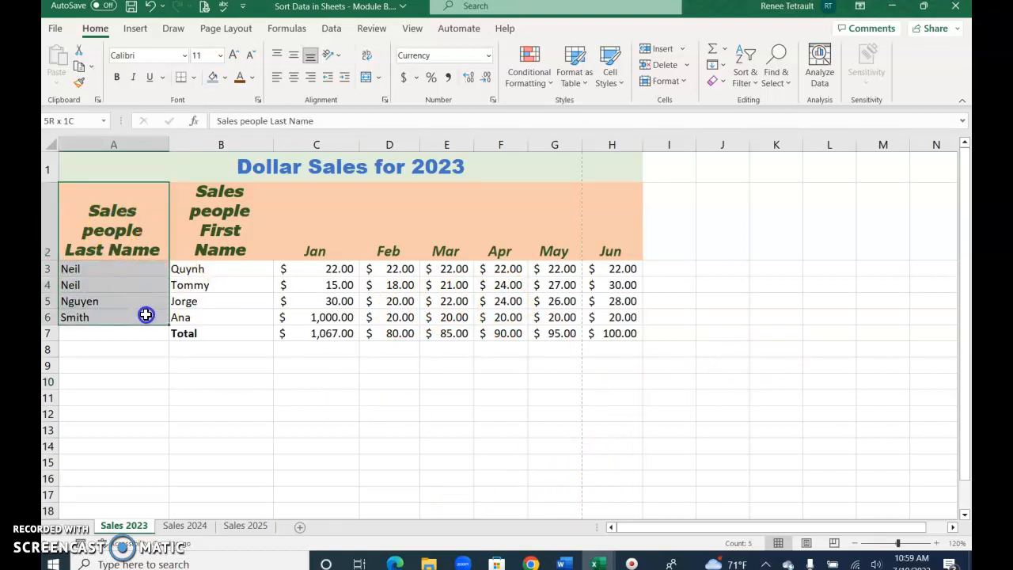
pyautogui.moveTo(151, 314); pyautogui.dragTo(633, 332)
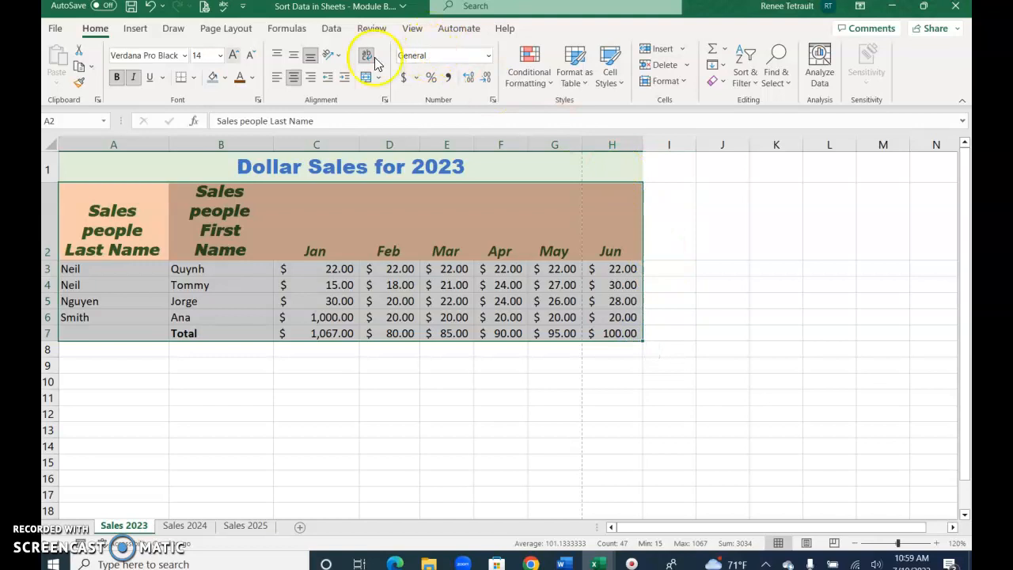
pyautogui.click(580, 84)
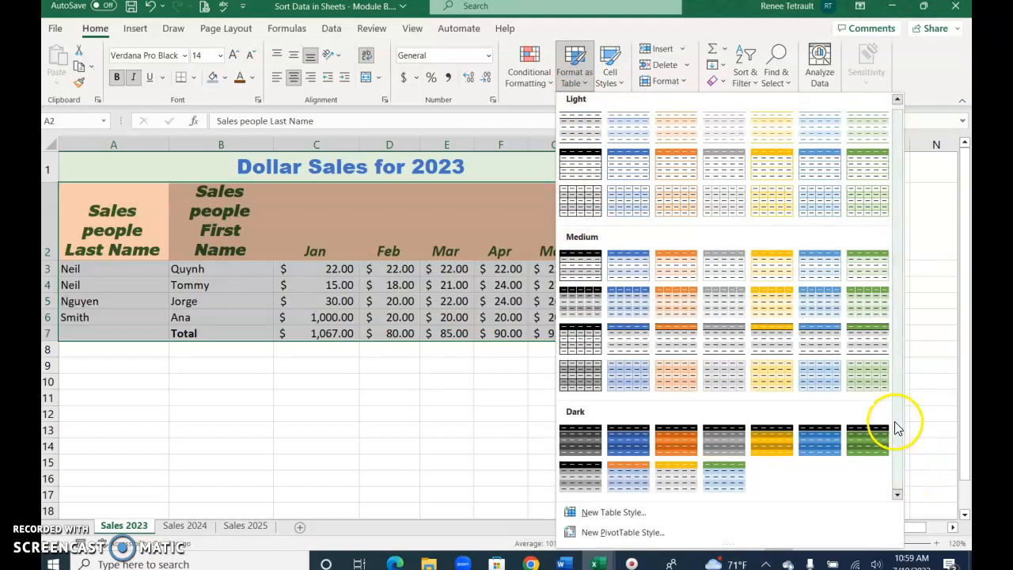
pyautogui.click(830, 174)
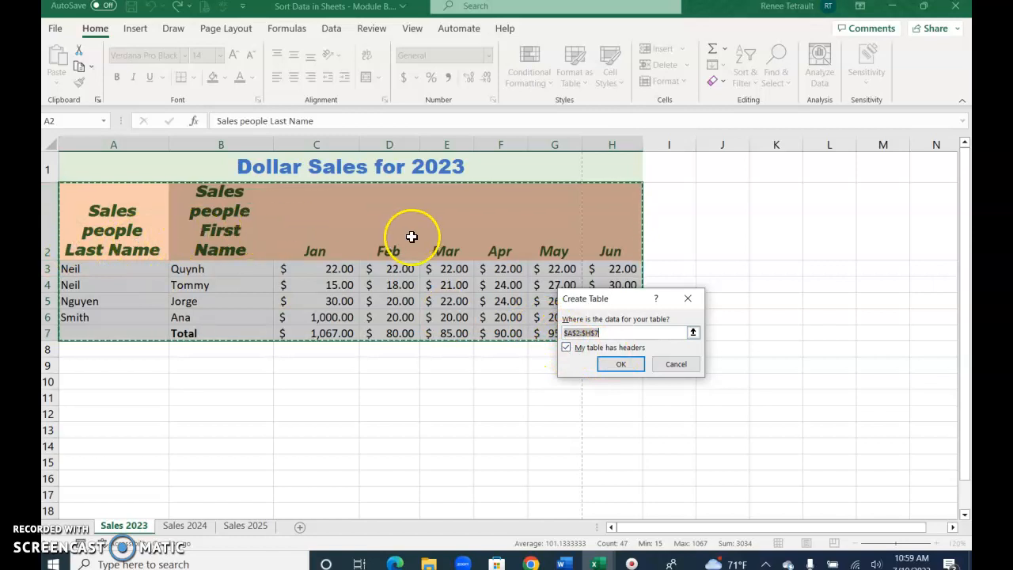
pyautogui.click(620, 368)
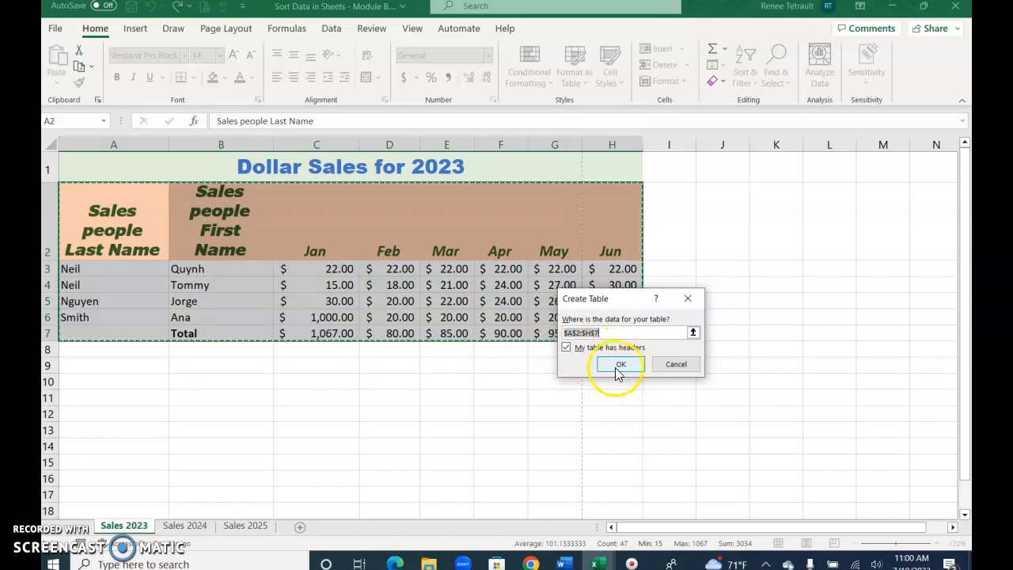
pyautogui.click(619, 365)
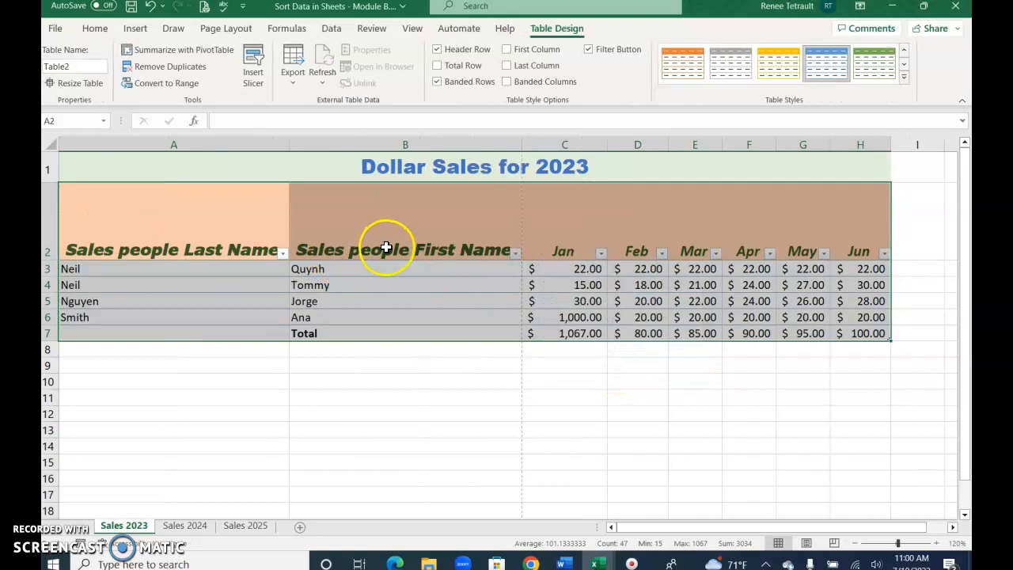
pyautogui.click(370, 382)
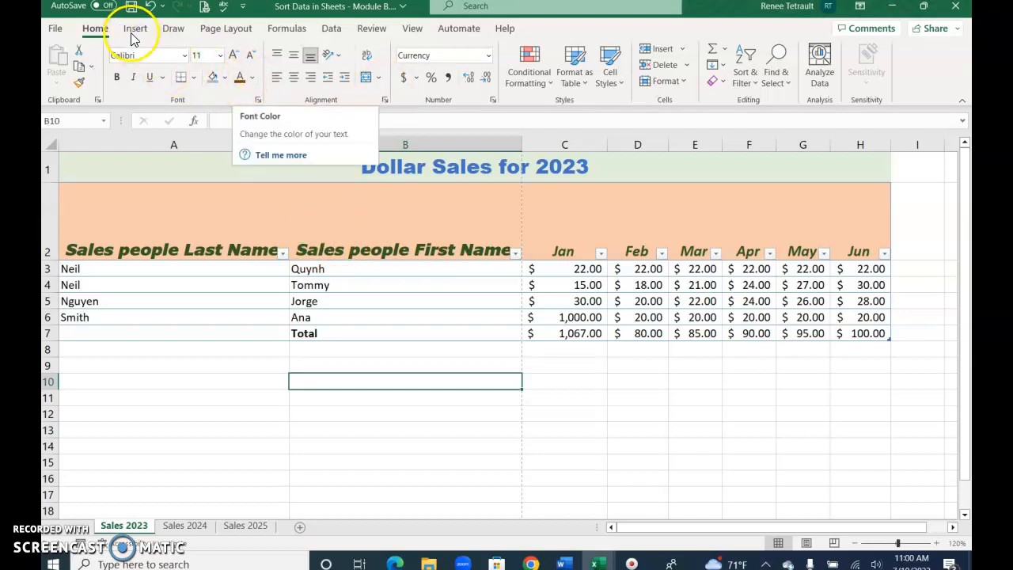
pyautogui.click(151, 10)
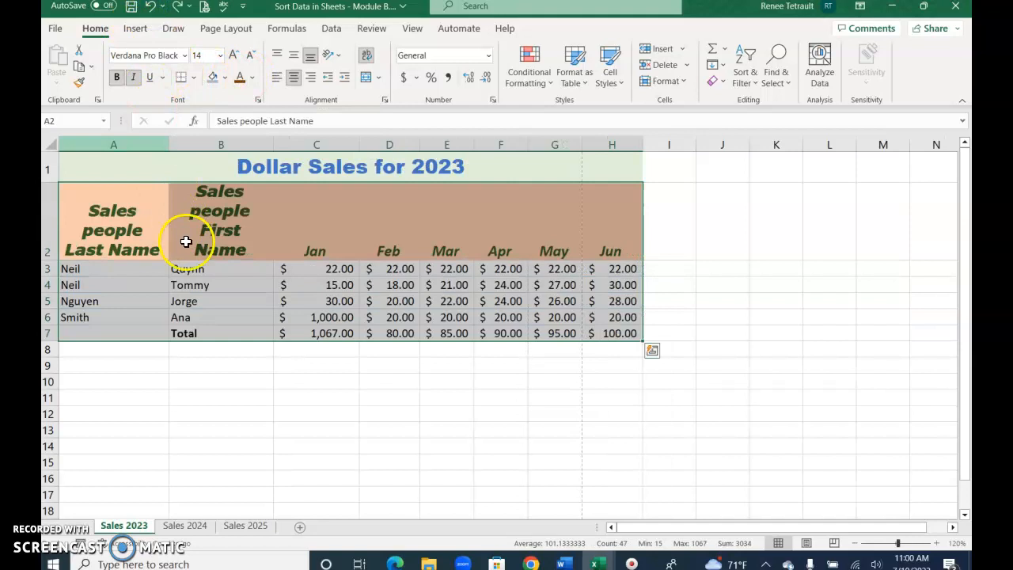
# Try formatting A2:H7 as a blue Light-style table with My table has headers turned off, and undo it
pyautogui.click(571, 75)
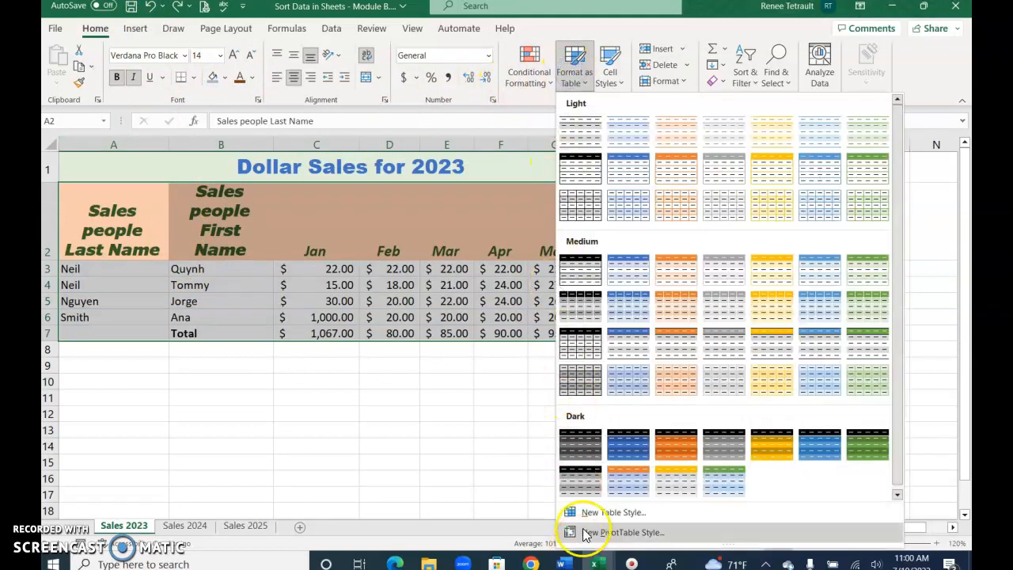
pyautogui.click(811, 171)
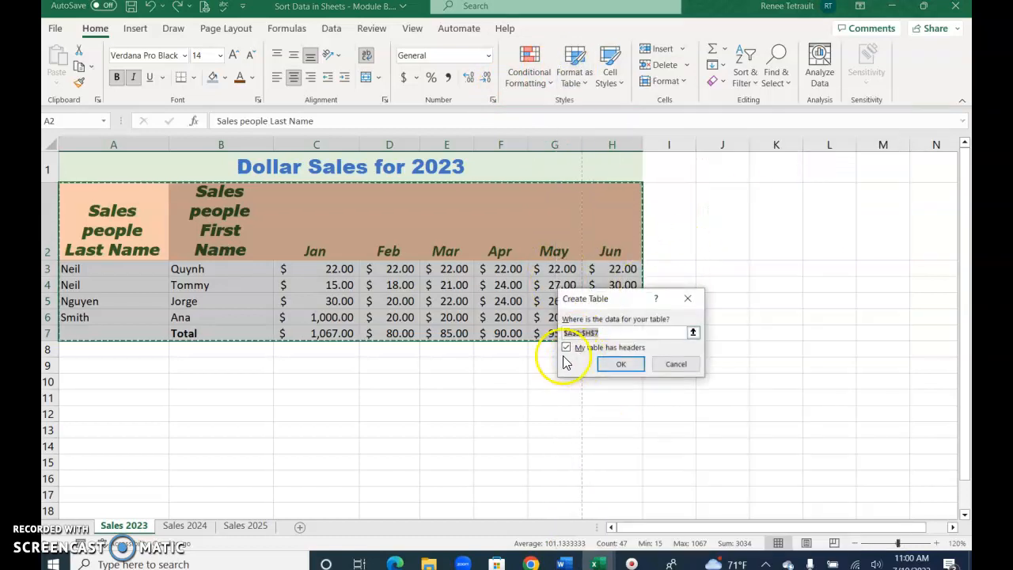
pyautogui.click(566, 349)
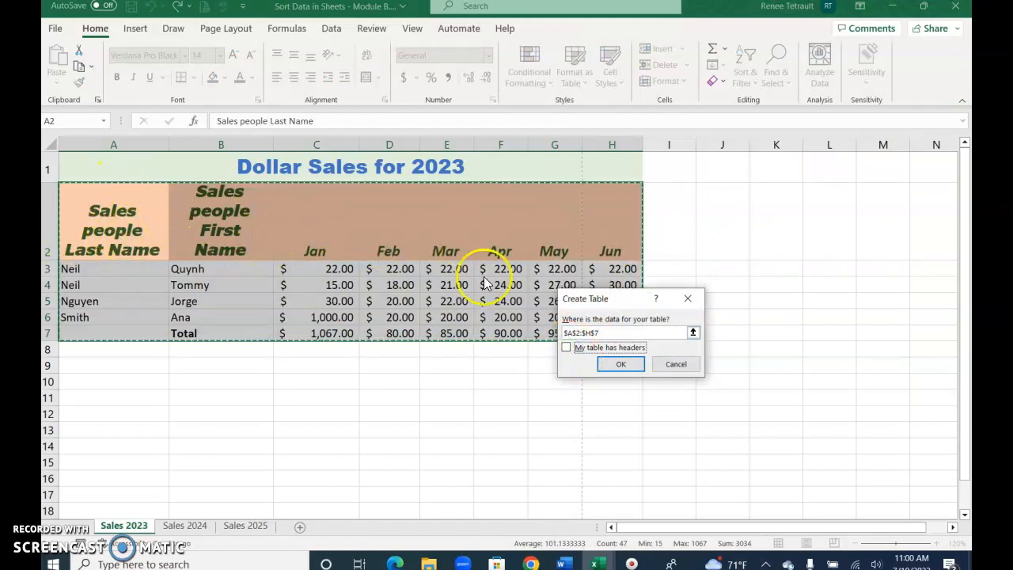
pyautogui.click(623, 366)
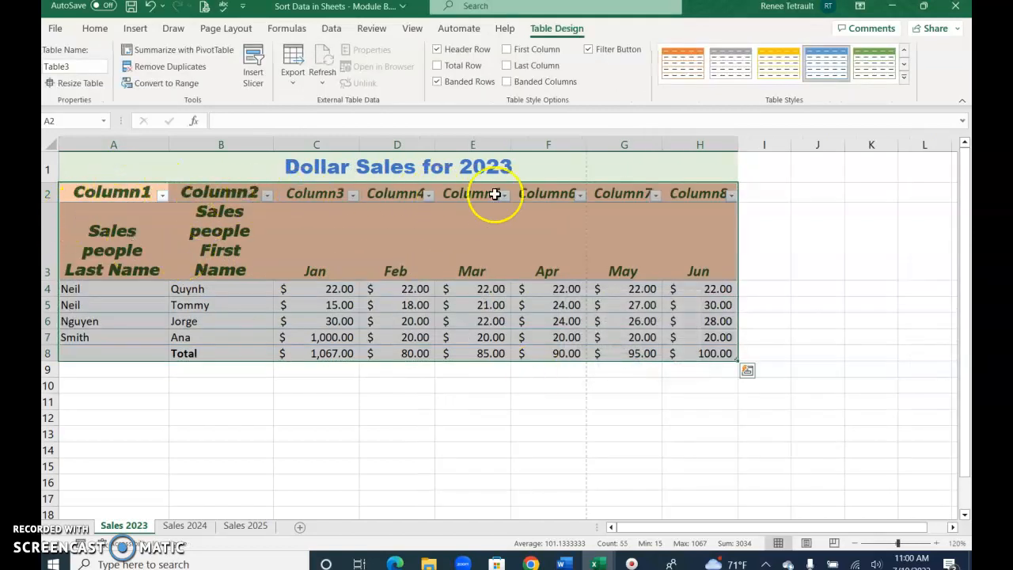
pyautogui.click(152, 7)
pyautogui.click(151, 7)
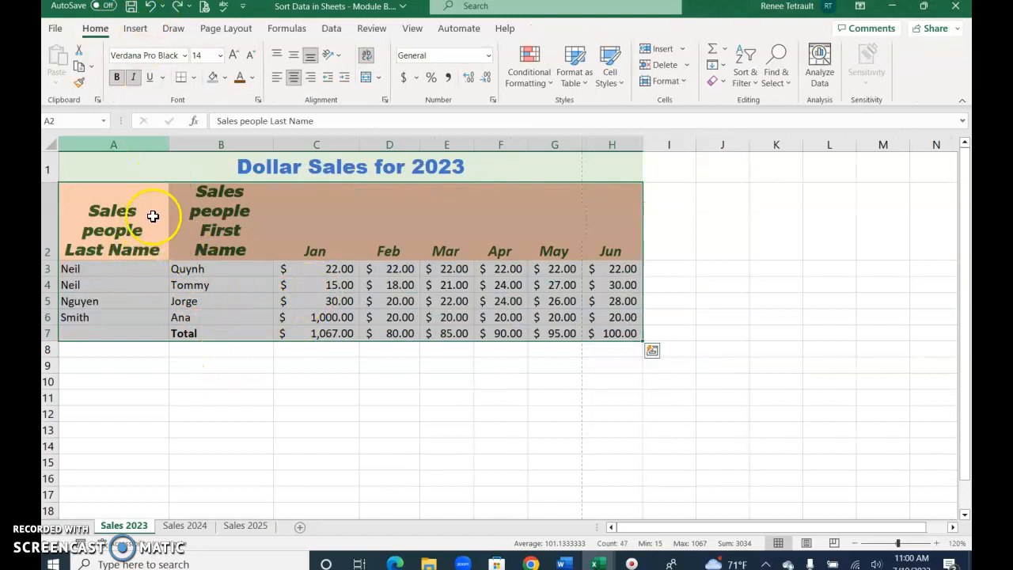
# Clear only the formats from the range A2:H7, keeping its contents
pyautogui.click(338, 267)
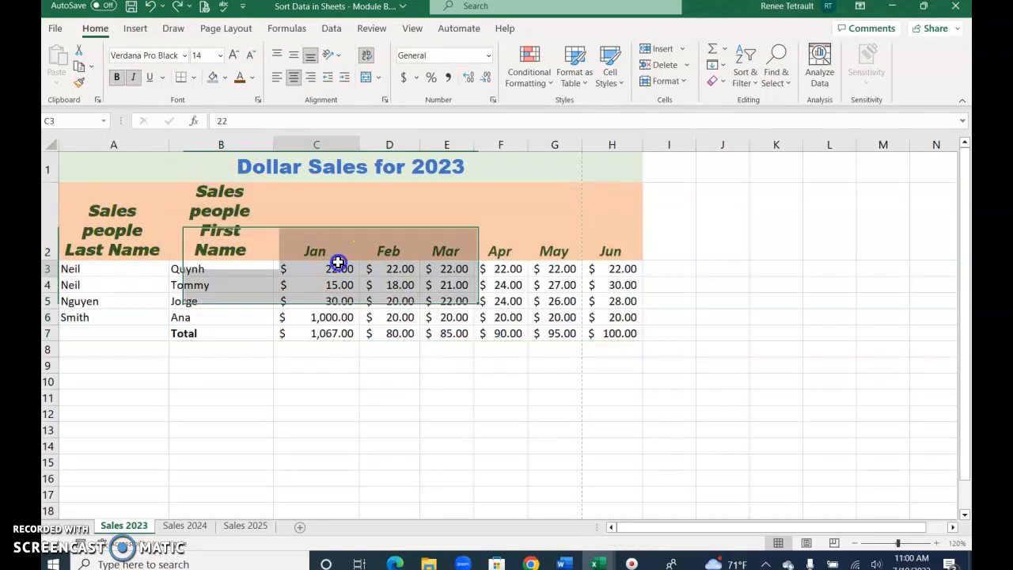
pyautogui.click(293, 224)
pyautogui.click(461, 220)
pyautogui.moveTo(118, 211); pyautogui.dragTo(602, 339)
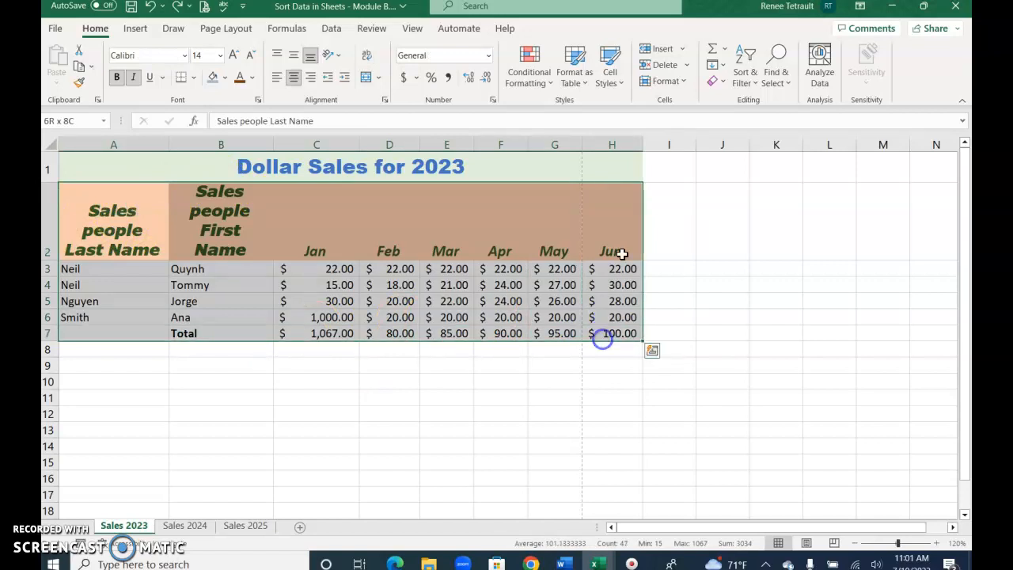
pyautogui.click(717, 81)
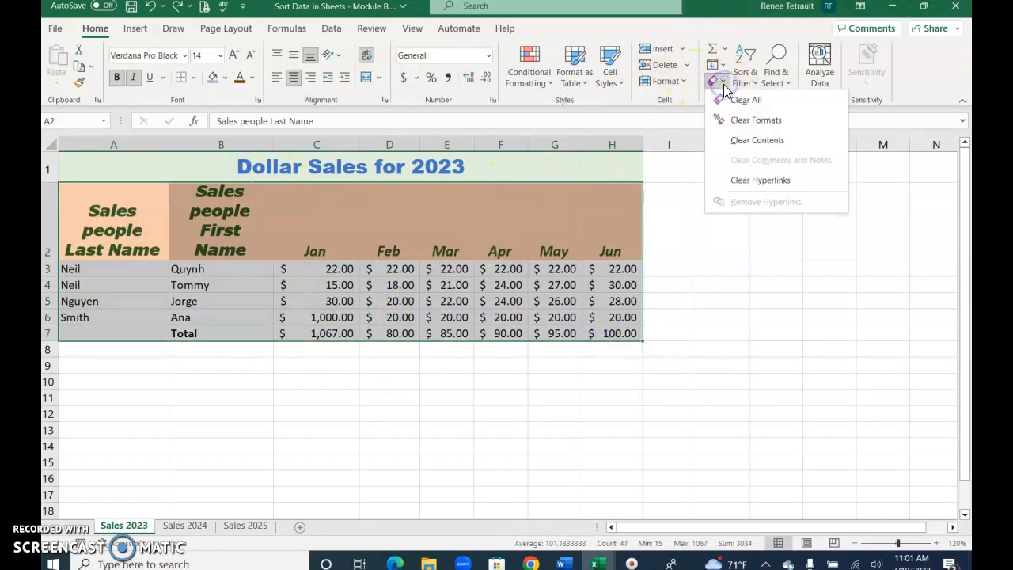
pyautogui.click(747, 121)
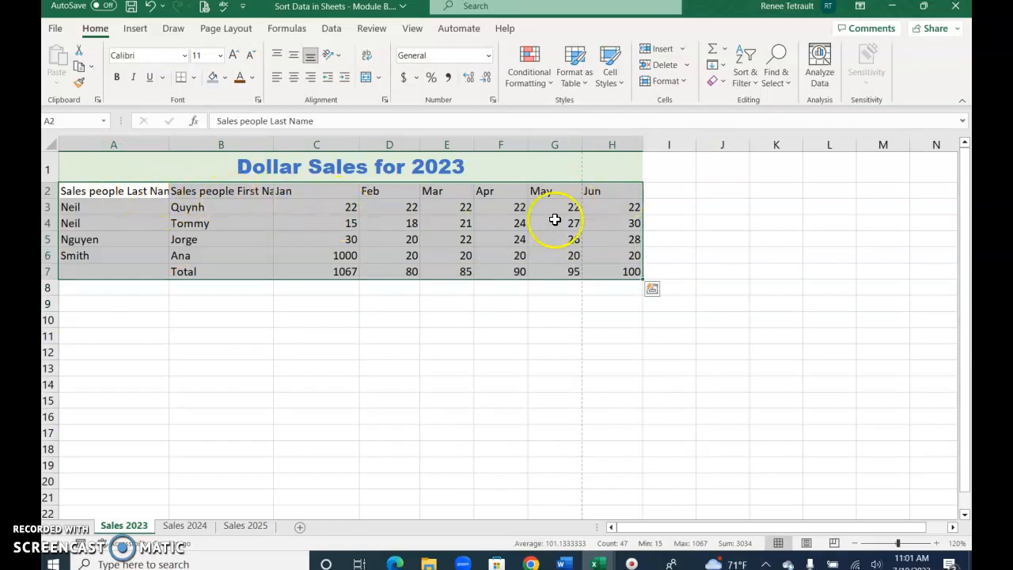
# Format A2:H7 as a table with headers, using the blue Light style with a solid header row
pyautogui.click(186, 191)
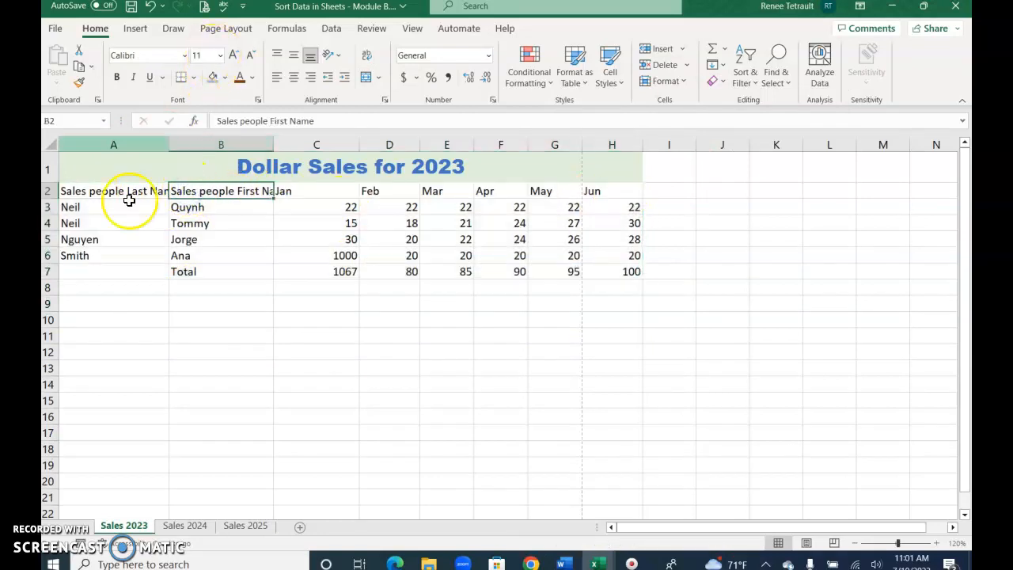
pyautogui.moveTo(117, 198); pyautogui.dragTo(615, 277)
pyautogui.click(572, 70)
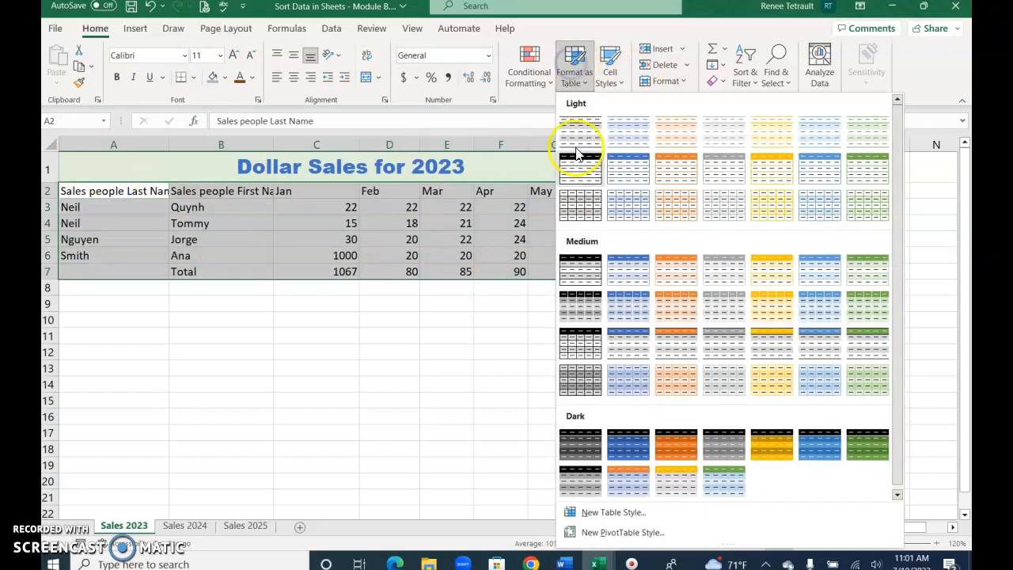
pyautogui.click(821, 178)
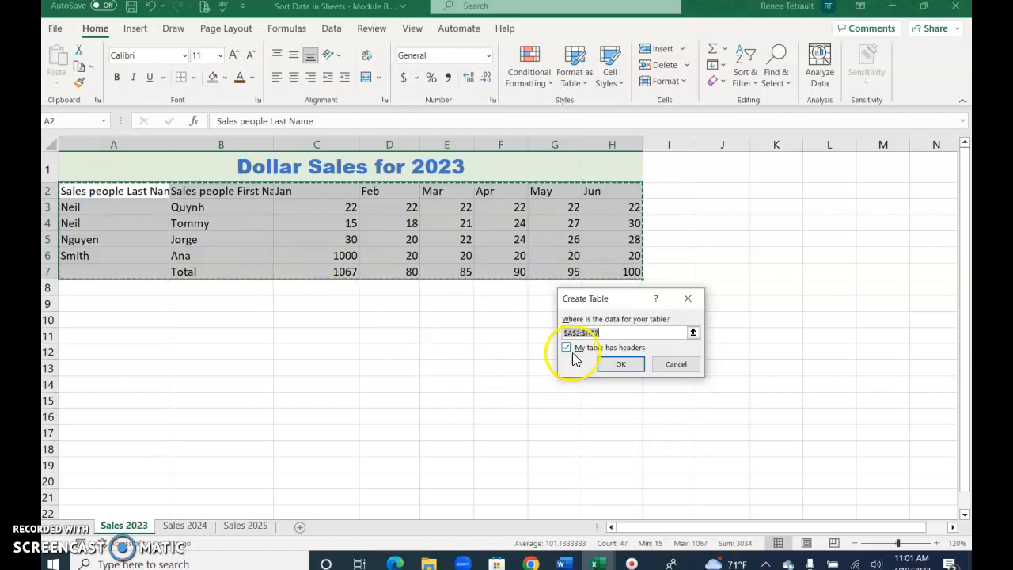
pyautogui.click(622, 370)
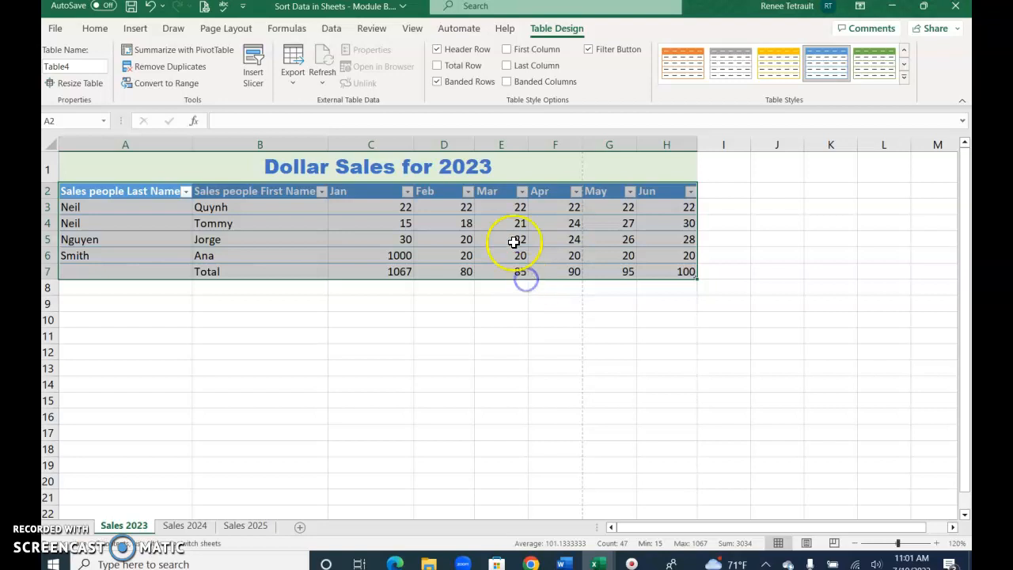
# Change the sales table's style to the green Light style with a solid header row
pyautogui.click(431, 250)
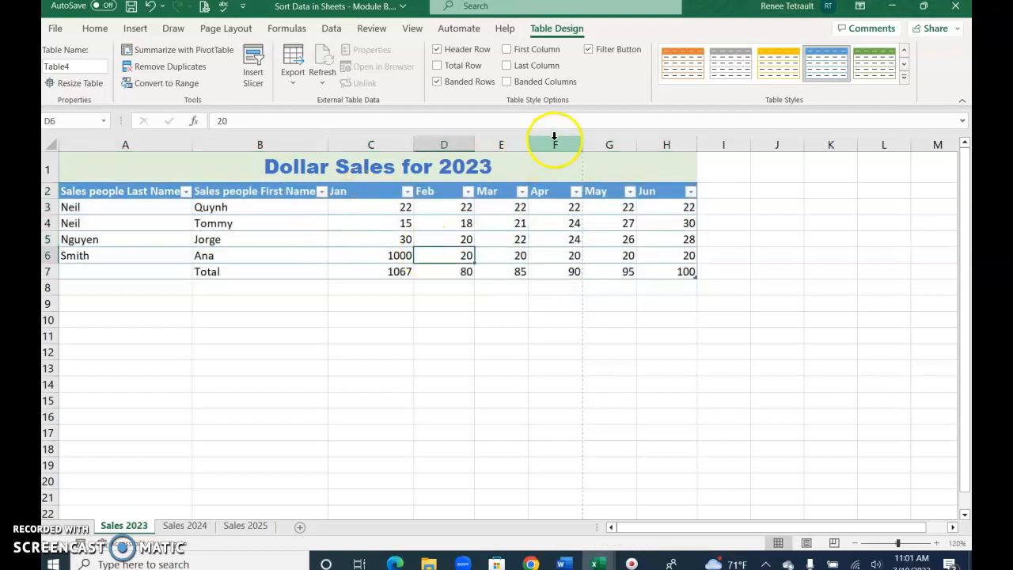
pyautogui.click(875, 68)
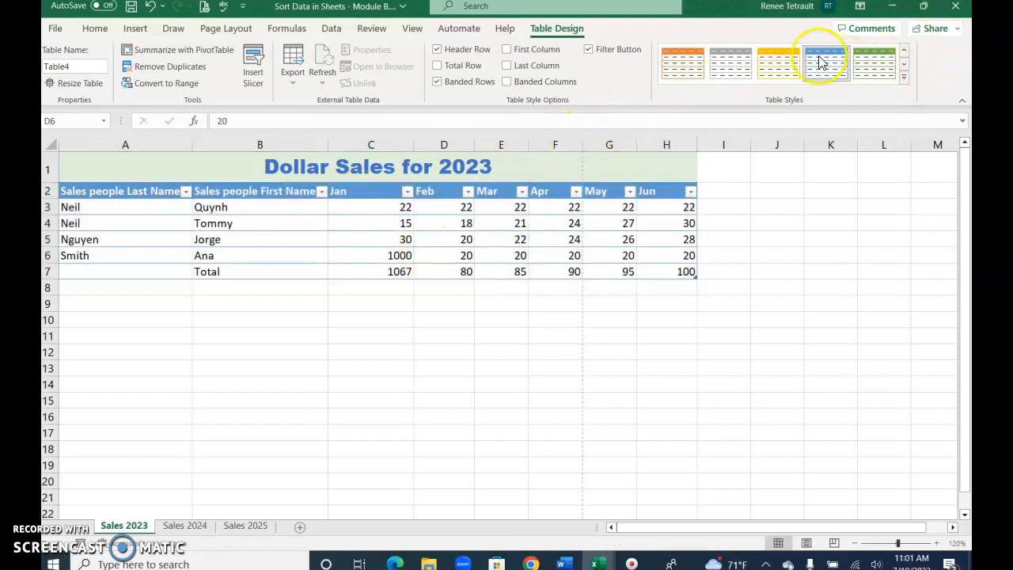
pyautogui.click(869, 63)
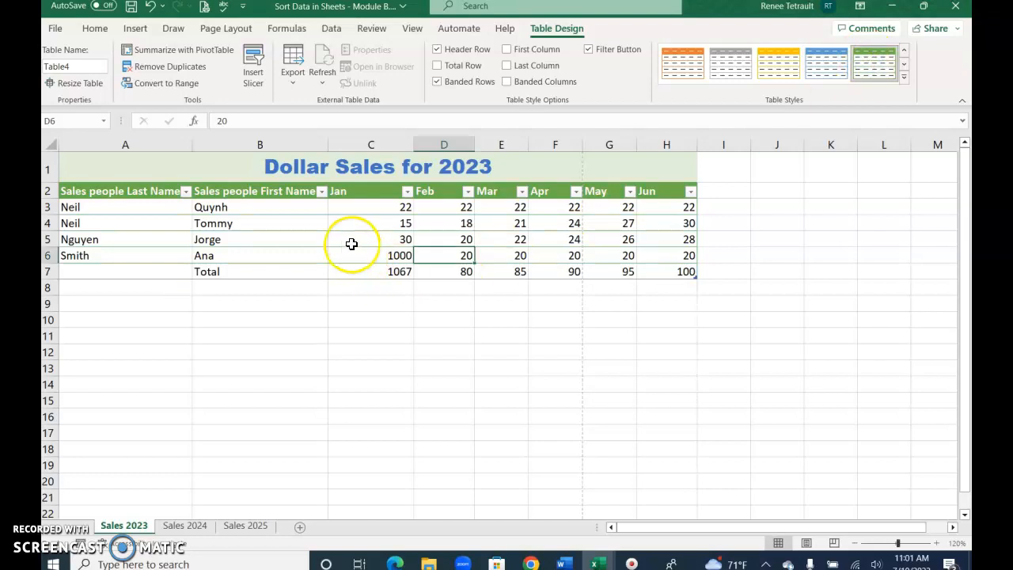
# Try the orange Light style with a solid header row on the sales table, followed by the light-blue Dark style
pyautogui.moveTo(119, 196); pyautogui.dragTo(642, 269)
pyautogui.click(903, 79)
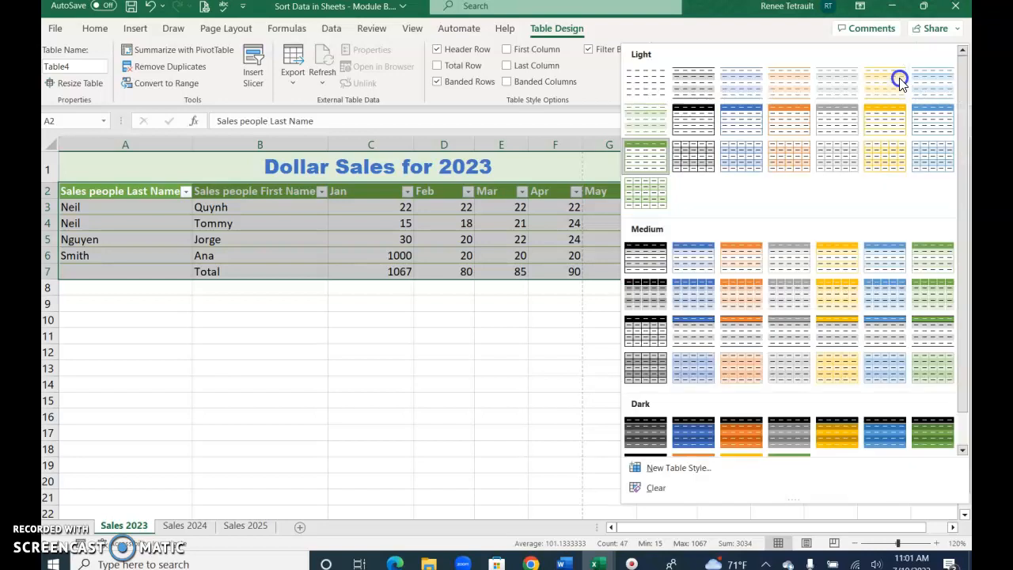
pyautogui.click(779, 114)
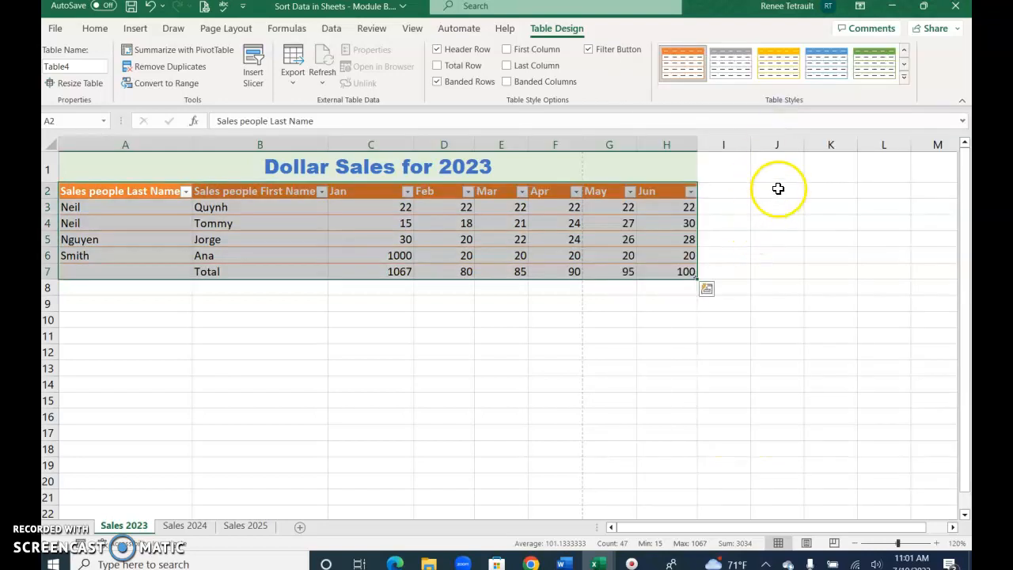
pyautogui.click(902, 77)
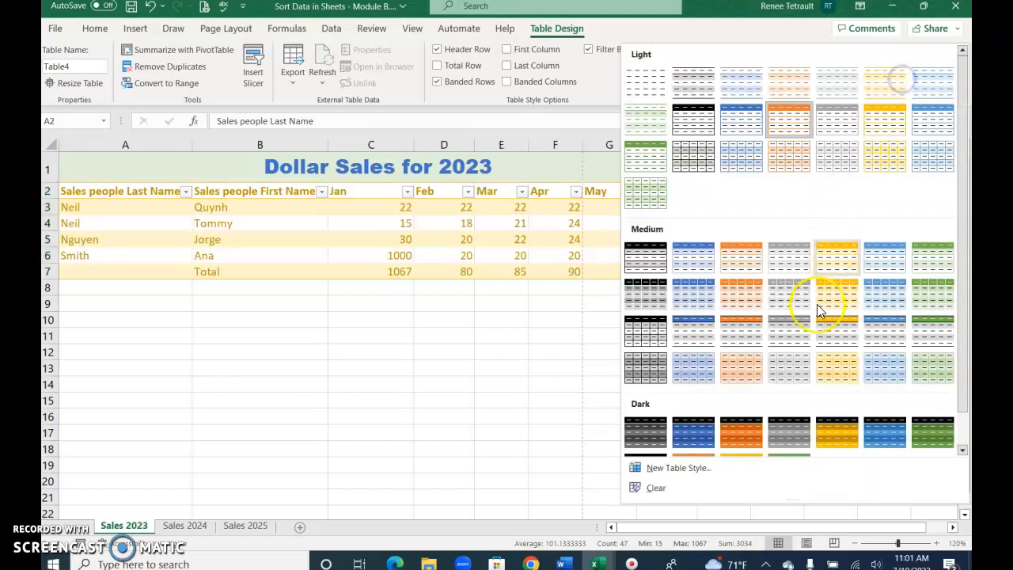
pyautogui.click(867, 433)
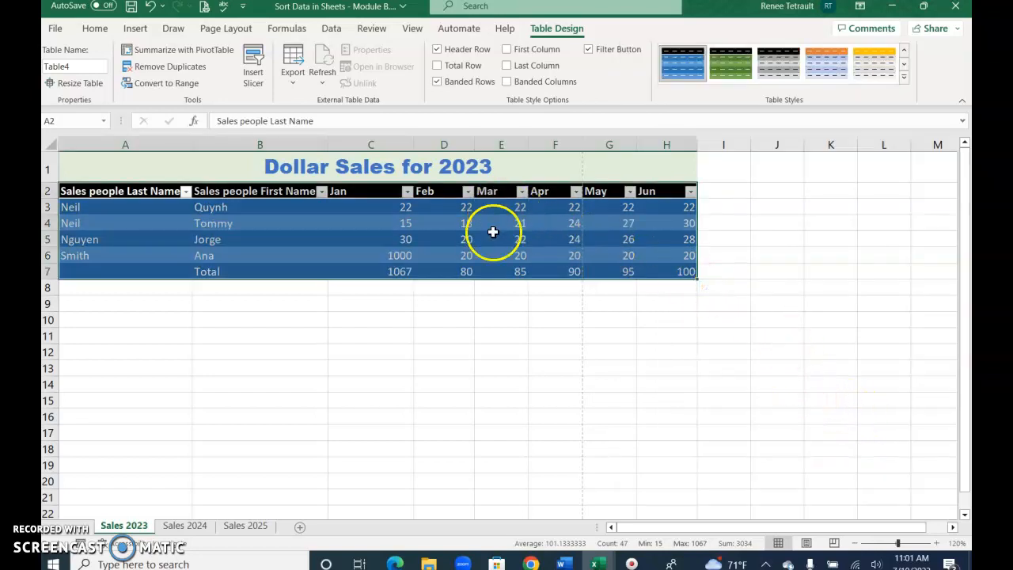
# Change the sales table's style to the blue Medium style with a solid header and light banded rows
pyautogui.click(903, 78)
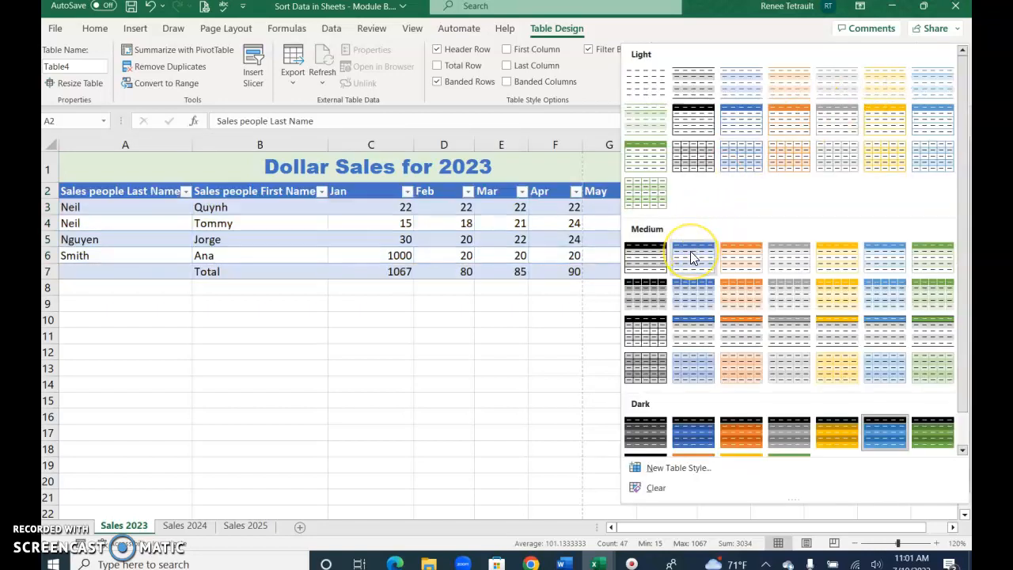
pyautogui.click(691, 257)
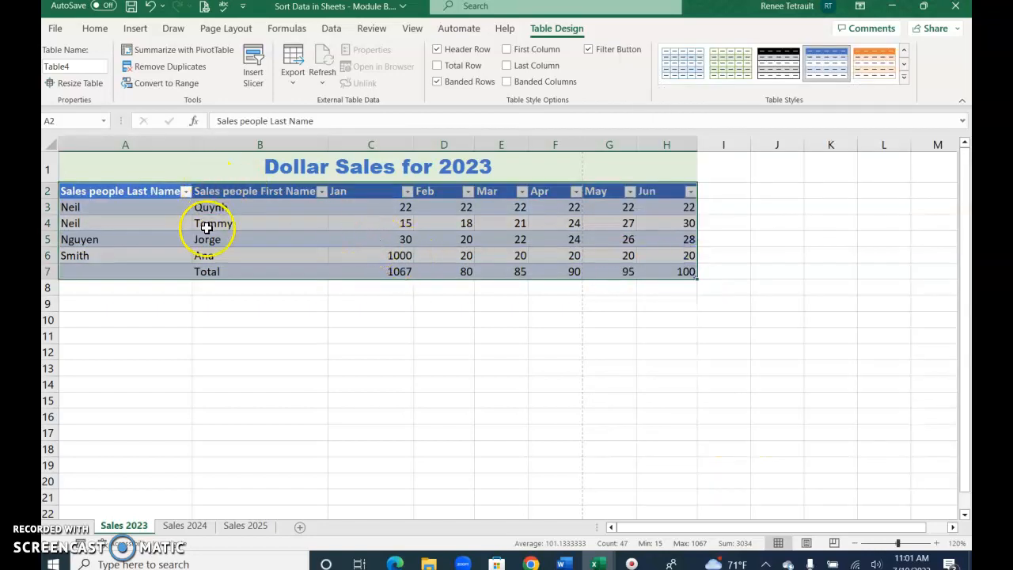
pyautogui.click(203, 224)
# Narrow columns A and B and wrap the text in the header cells A2:B2
pyautogui.moveTo(148, 192); pyautogui.dragTo(262, 194)
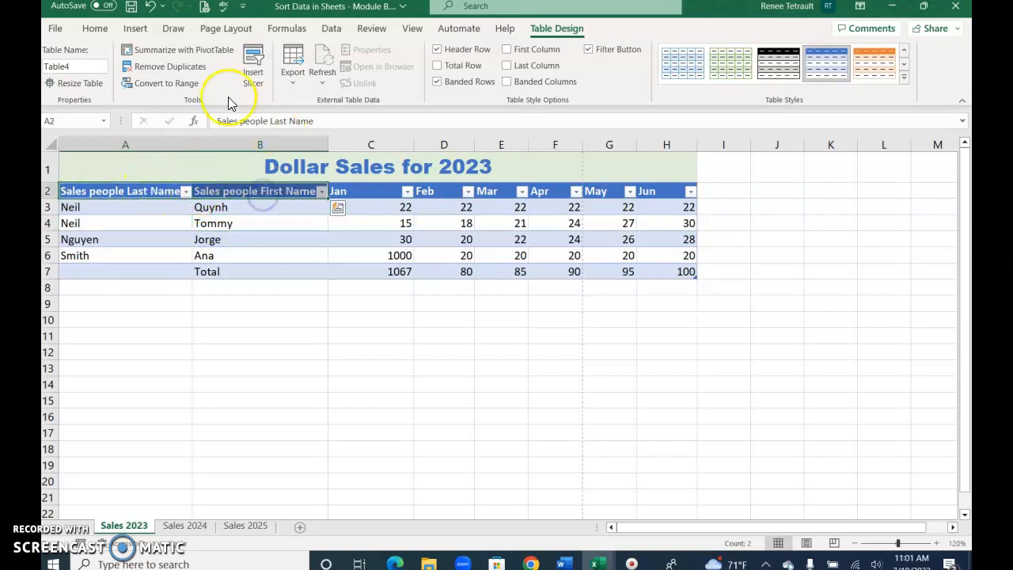
pyautogui.click(106, 29)
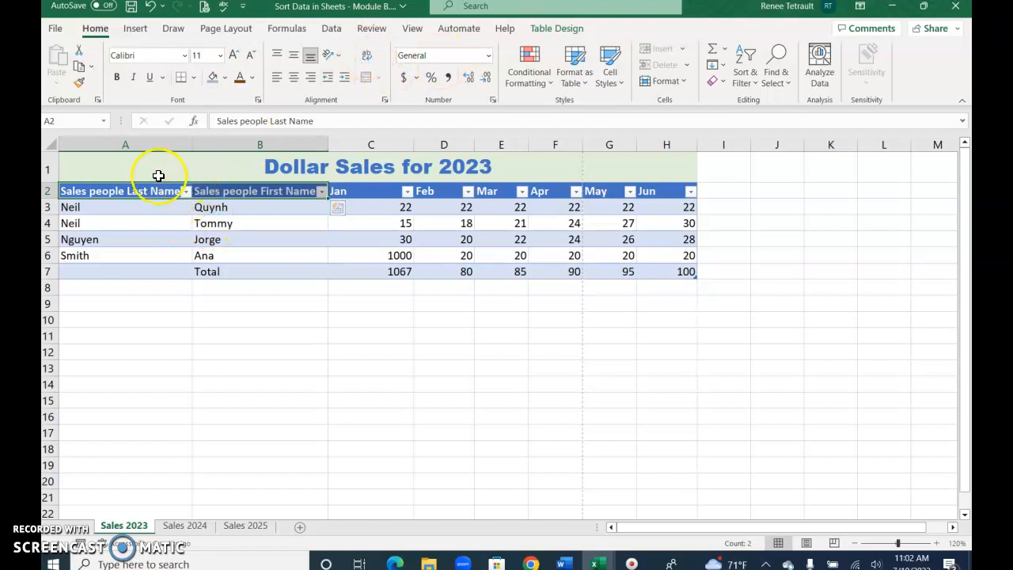
pyautogui.moveTo(193, 144); pyautogui.dragTo(153, 141)
pyautogui.moveTo(290, 145); pyautogui.dragTo(247, 144)
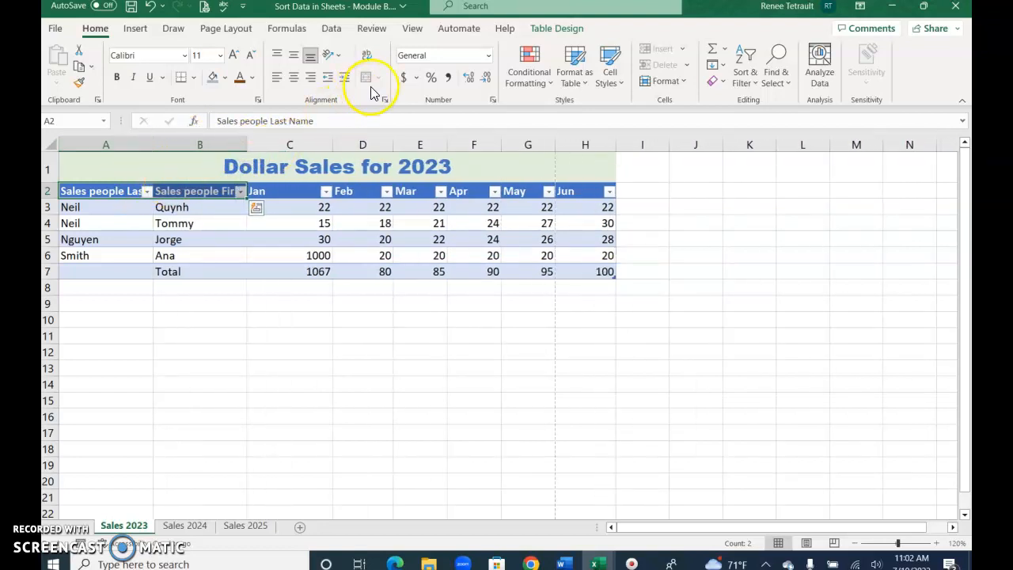
pyautogui.click(365, 55)
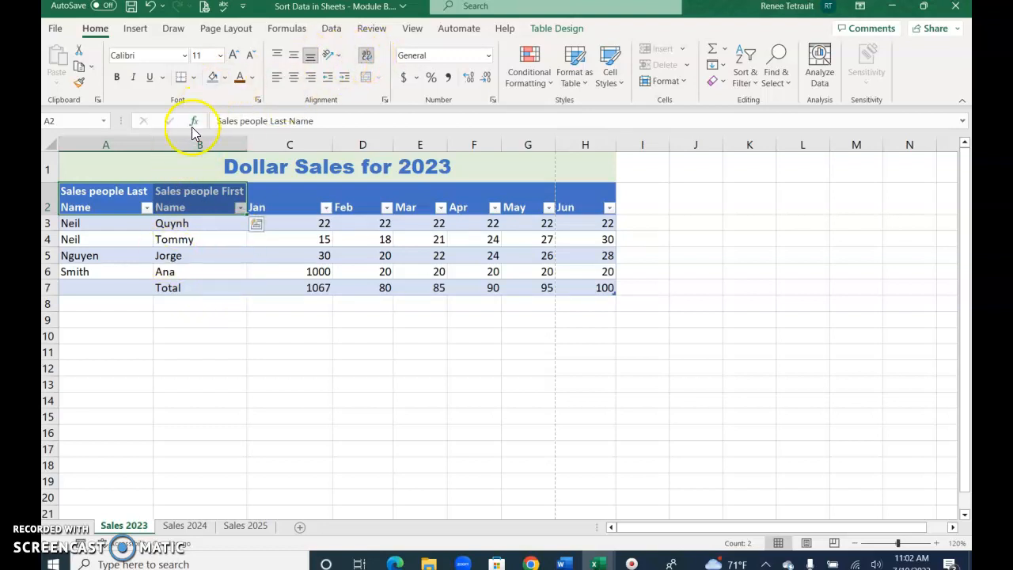
# Widen columns A and B again until each wrapped name header fits on a single line
pyautogui.moveTo(154, 148); pyautogui.dragTo(185, 145)
pyautogui.moveTo(277, 145); pyautogui.dragTo(330, 146)
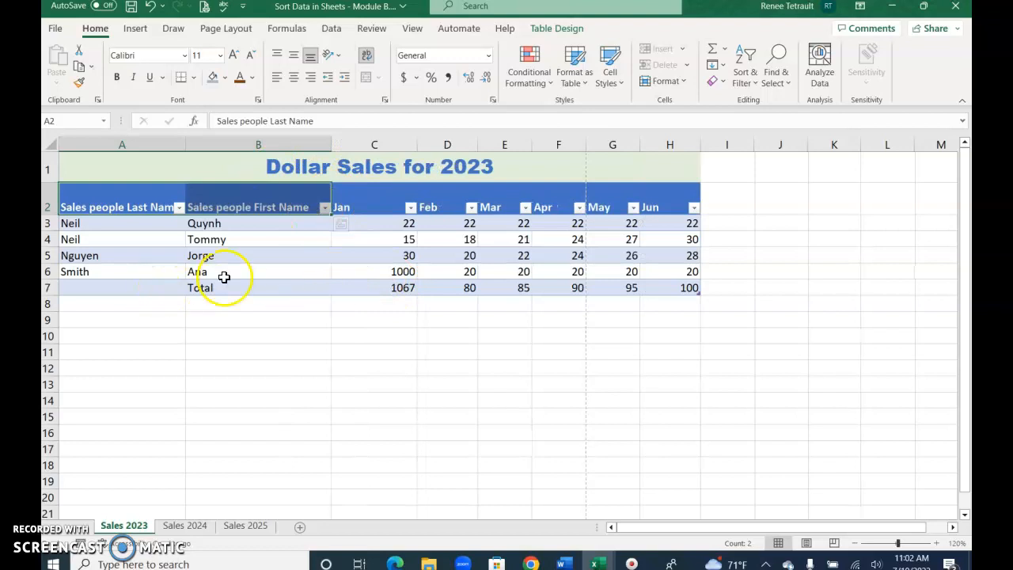
pyautogui.click(269, 273)
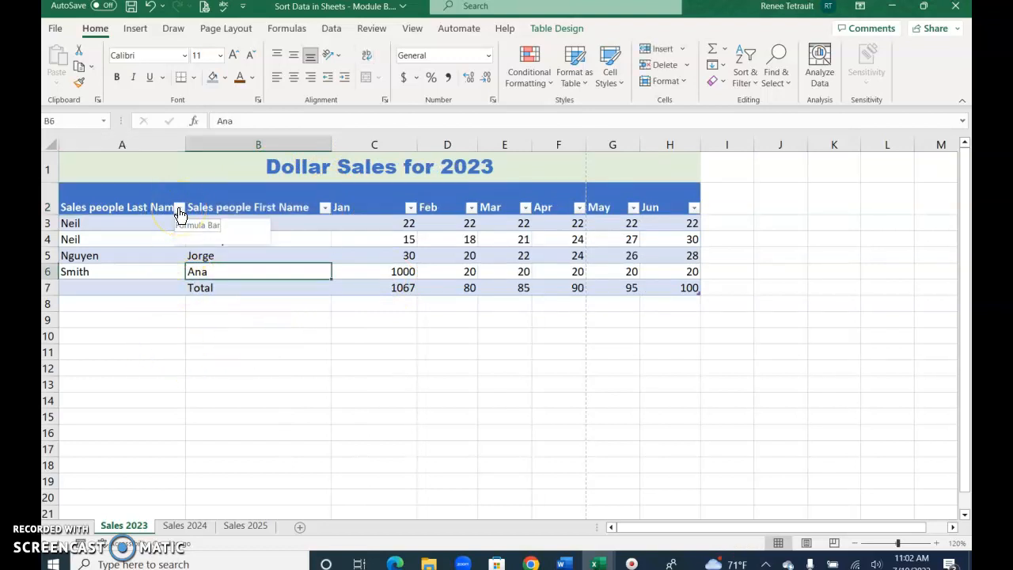
# Check how the sales table appears in the print preview and return to the worksheet
pyautogui.click(65, 30)
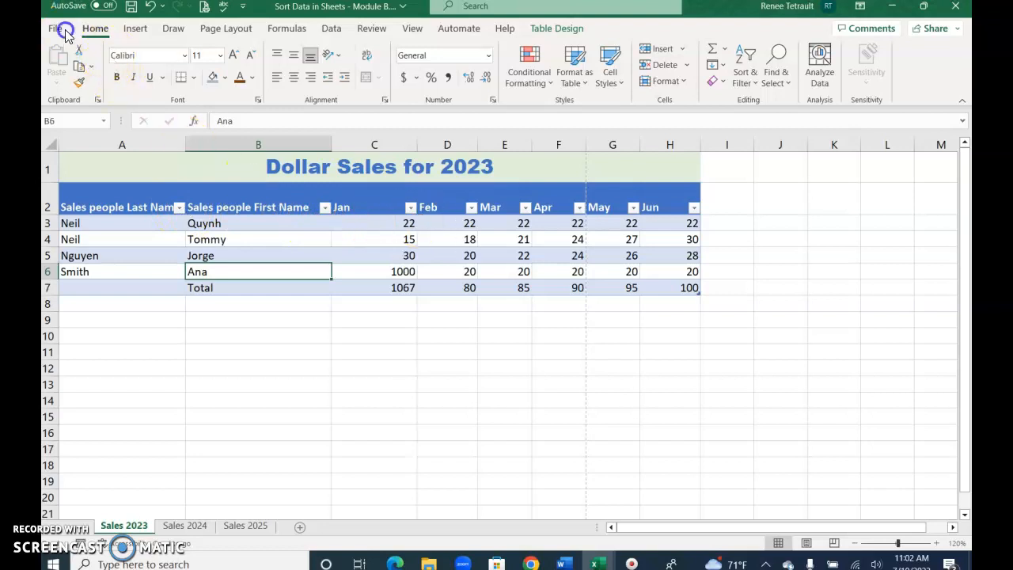
pyautogui.click(78, 248)
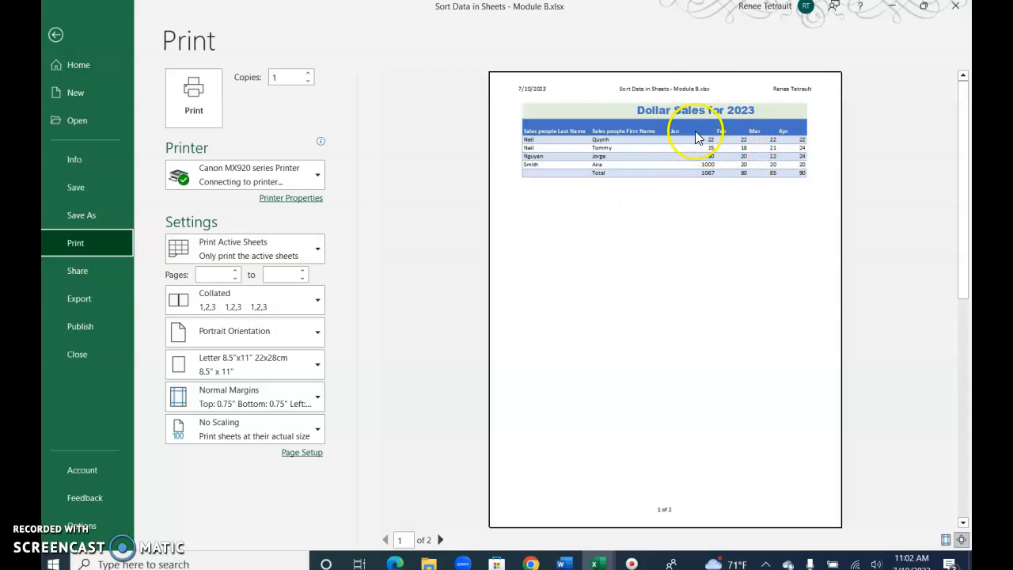
pyautogui.click(59, 33)
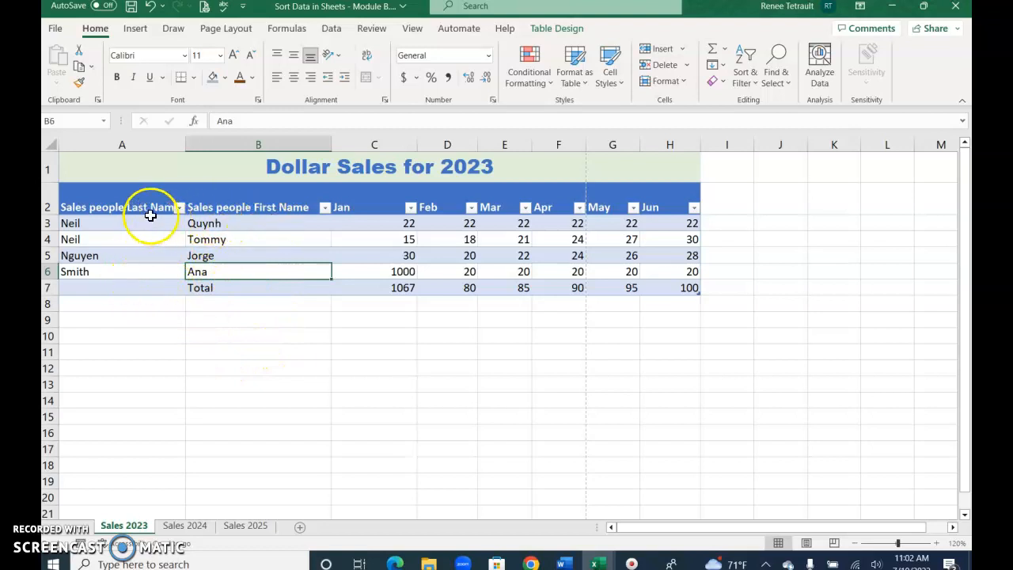
# Sort the sales table by Sales people Last Name from A to Z
pyautogui.click(180, 207)
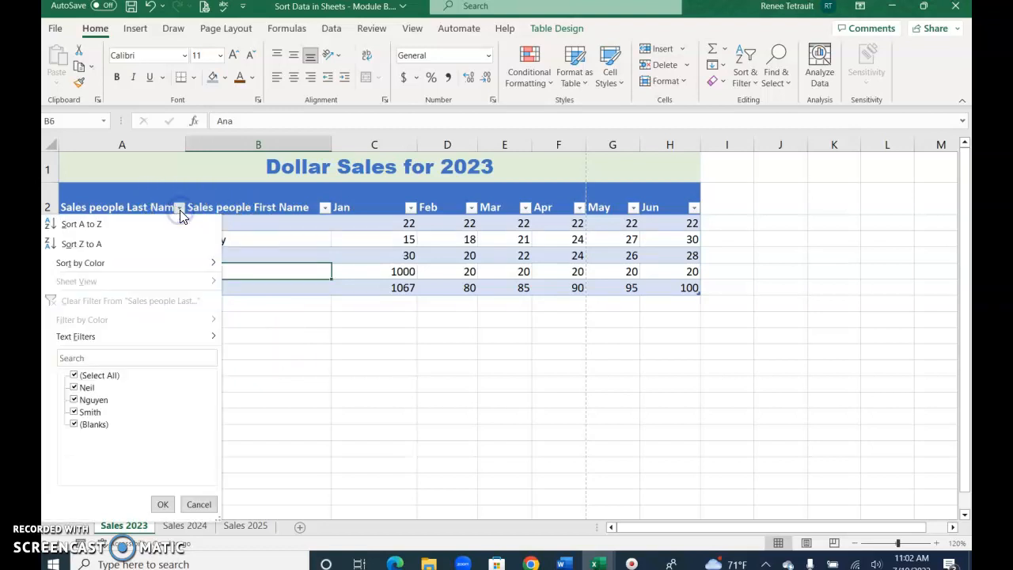
pyautogui.click(131, 225)
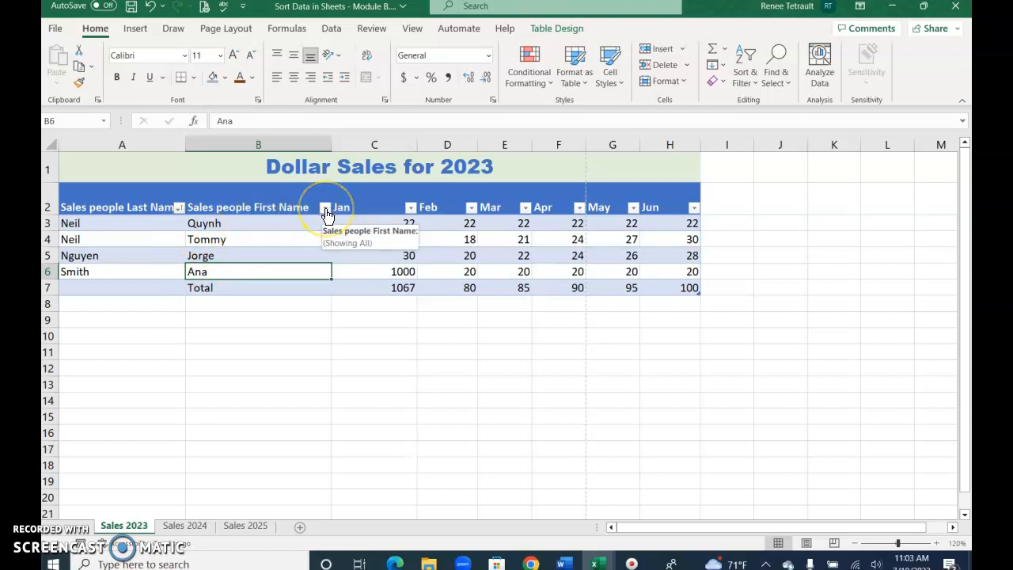
pyautogui.click(185, 278)
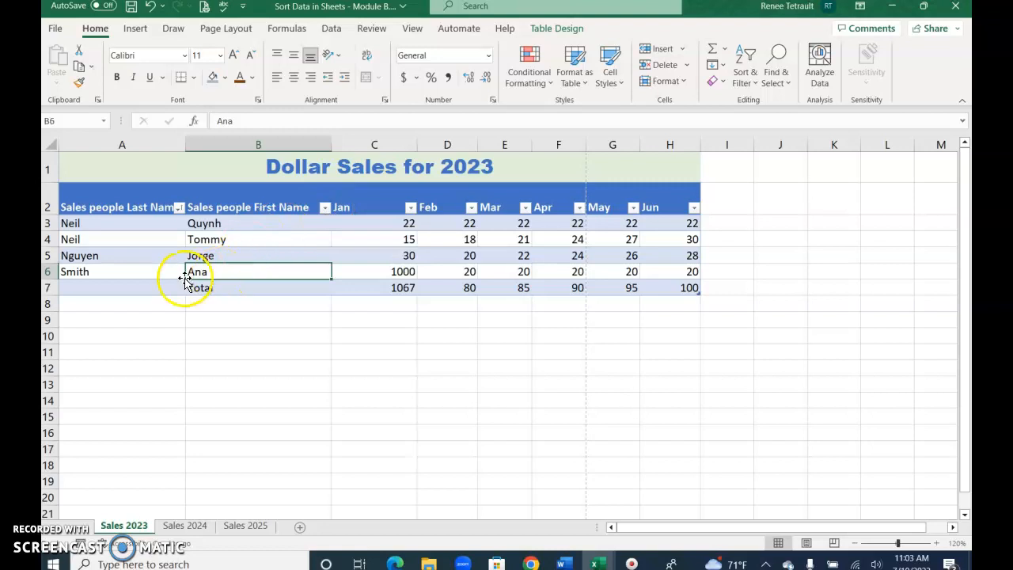
# Try sorting the table by Sales people First Name from Z to A, and undo the sort
pyautogui.click(325, 207)
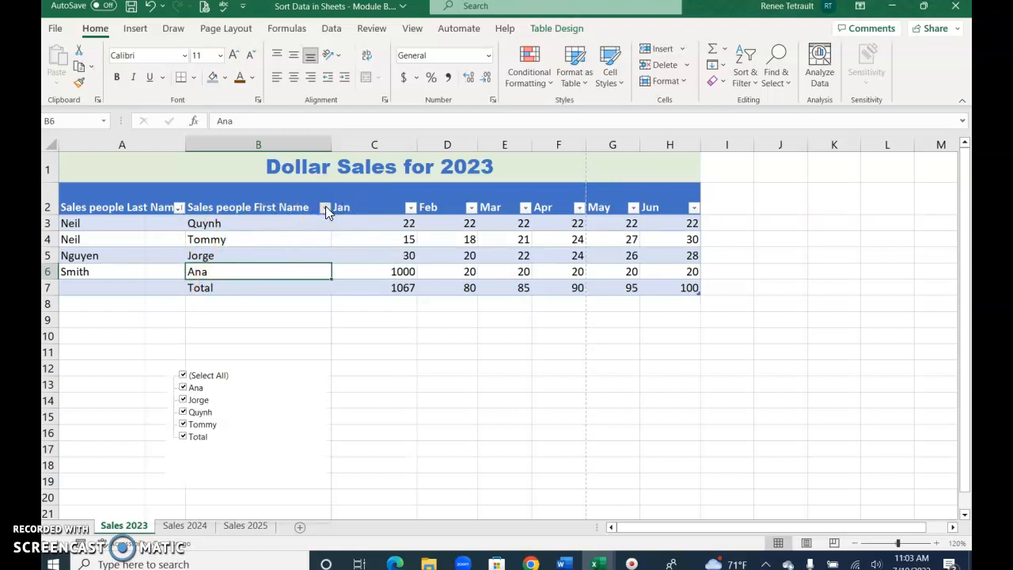
pyautogui.click(325, 207)
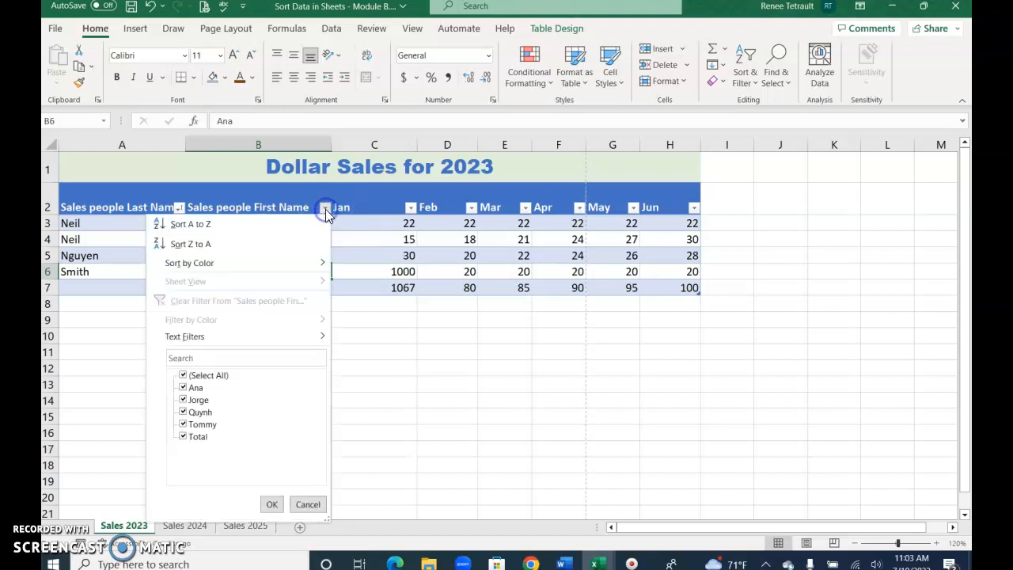
pyautogui.click(269, 238)
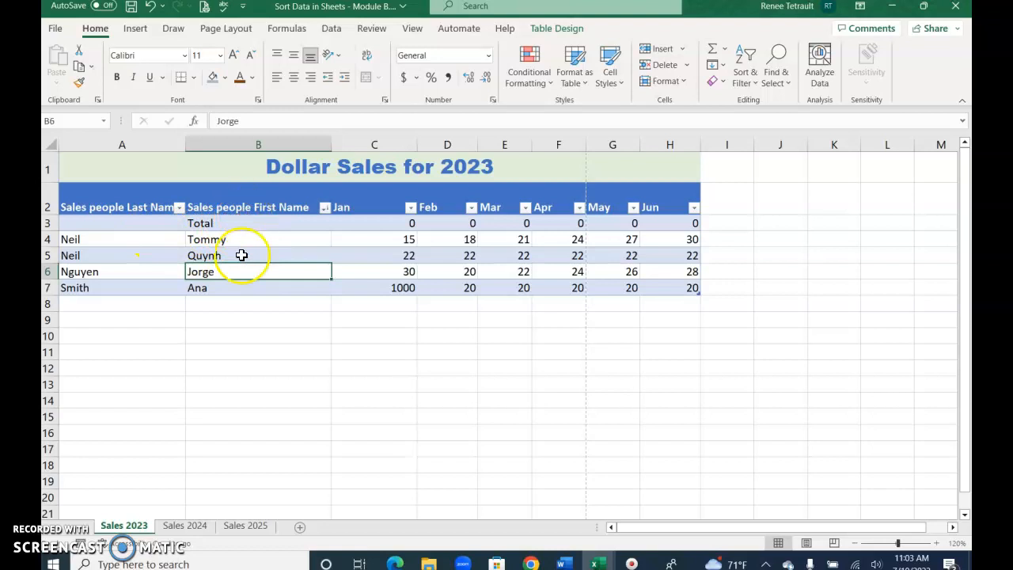
pyautogui.click(149, 6)
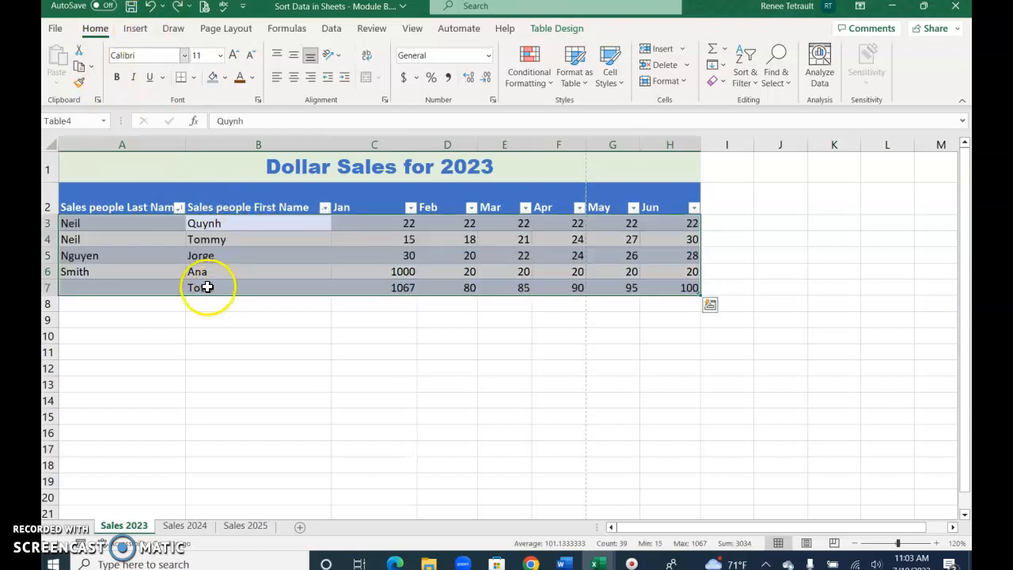
pyautogui.click(166, 305)
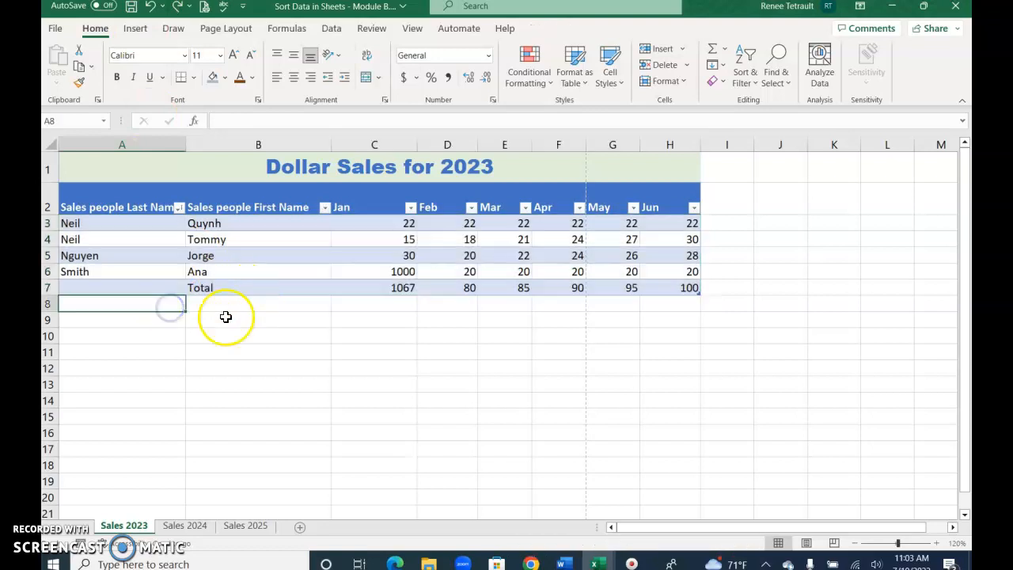
# Custom-sort the salespeople rows A3:H6 by Sales people Last Name, adding a second level for Sales people First Name, both A to Z
pyautogui.moveTo(166, 224); pyautogui.dragTo(657, 275)
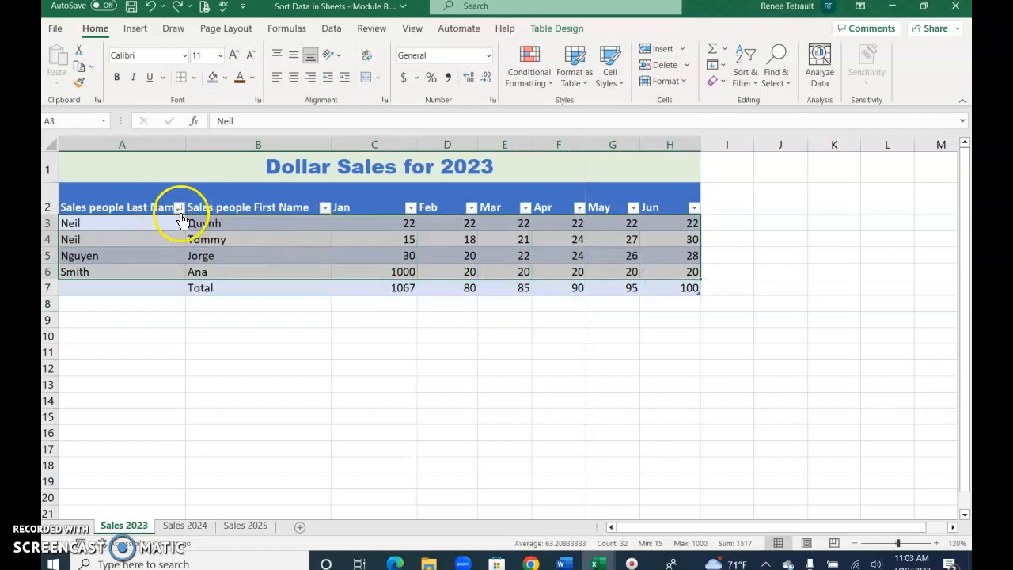
pyautogui.click(744, 77)
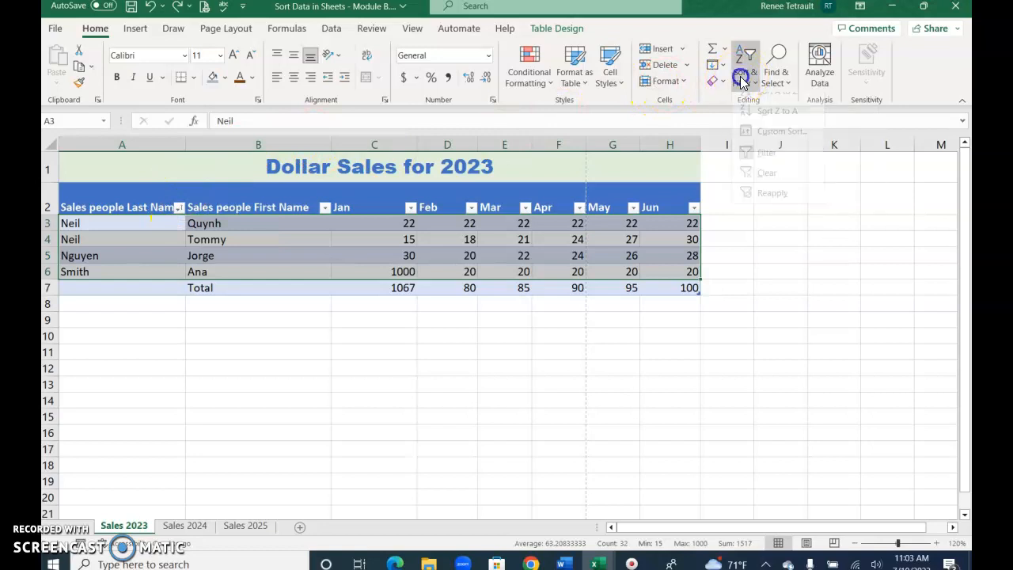
pyautogui.click(765, 147)
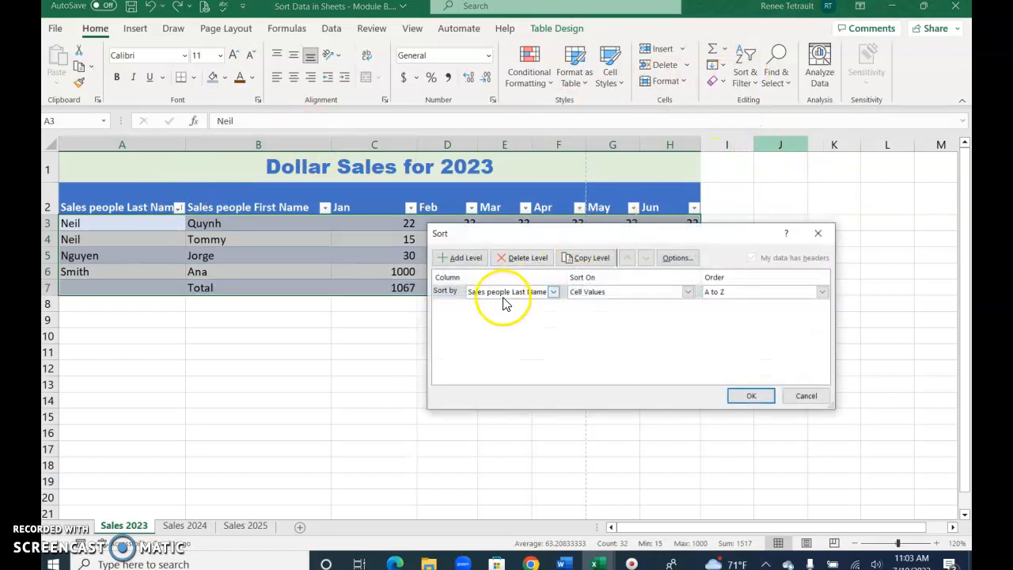
pyautogui.click(466, 258)
pyautogui.click(555, 308)
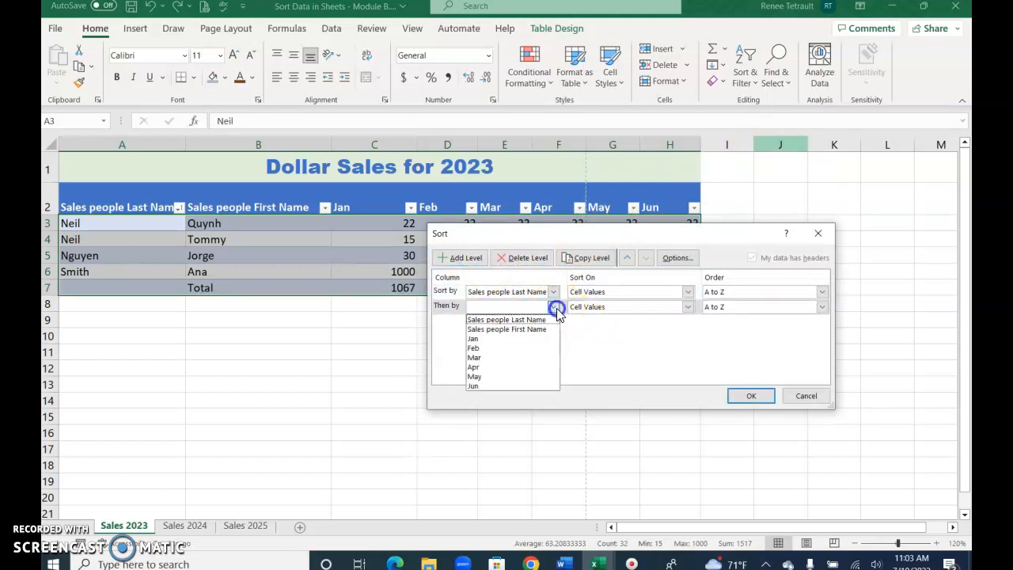
pyautogui.click(507, 329)
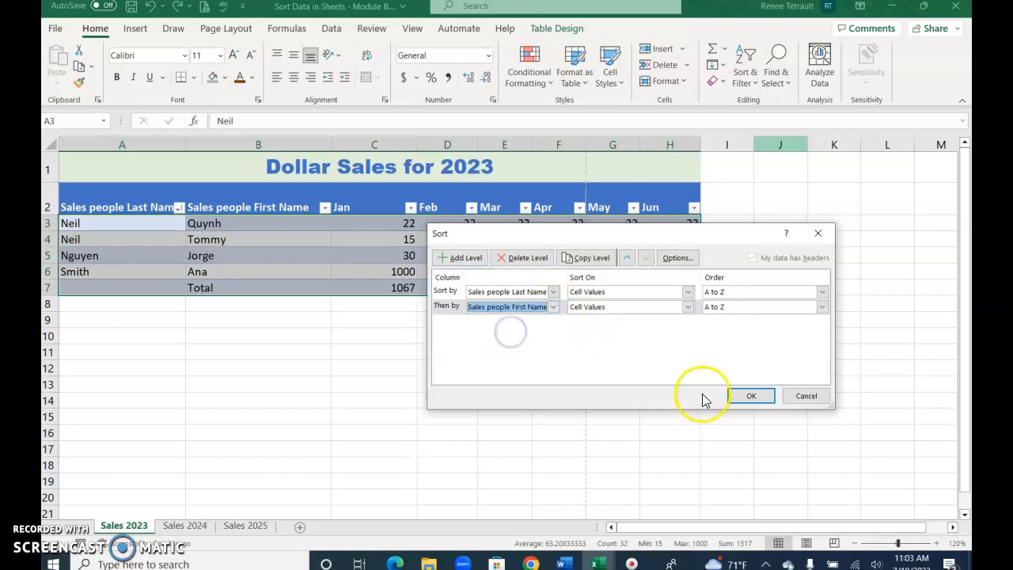
pyautogui.click(747, 397)
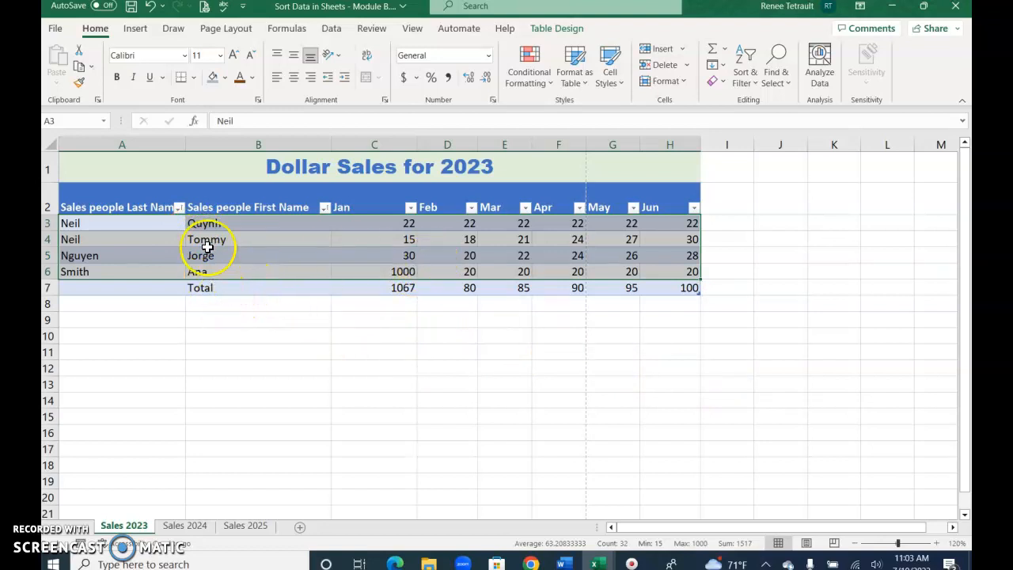
pyautogui.click(237, 287)
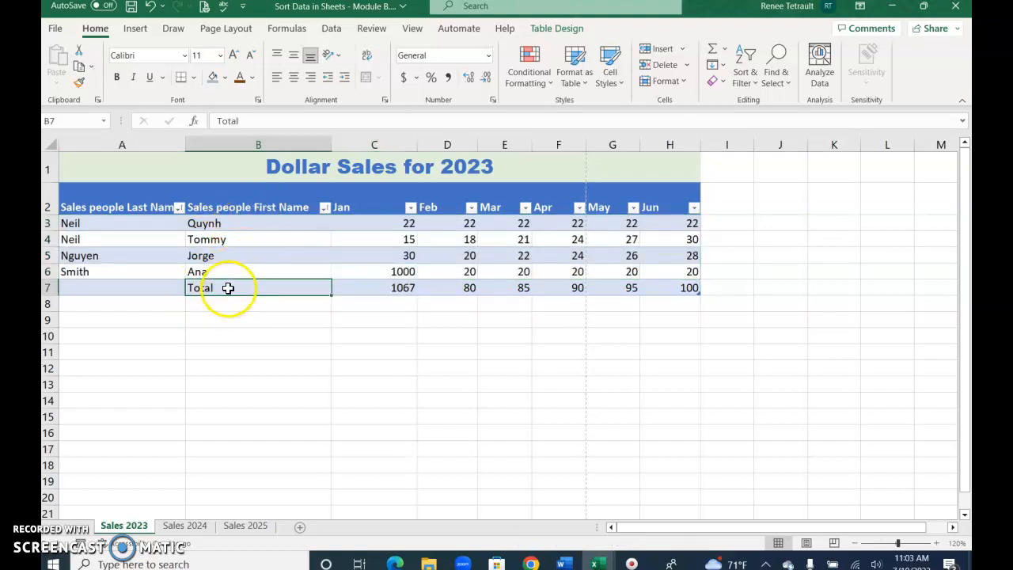
pyautogui.moveTo(144, 224); pyautogui.dragTo(665, 265)
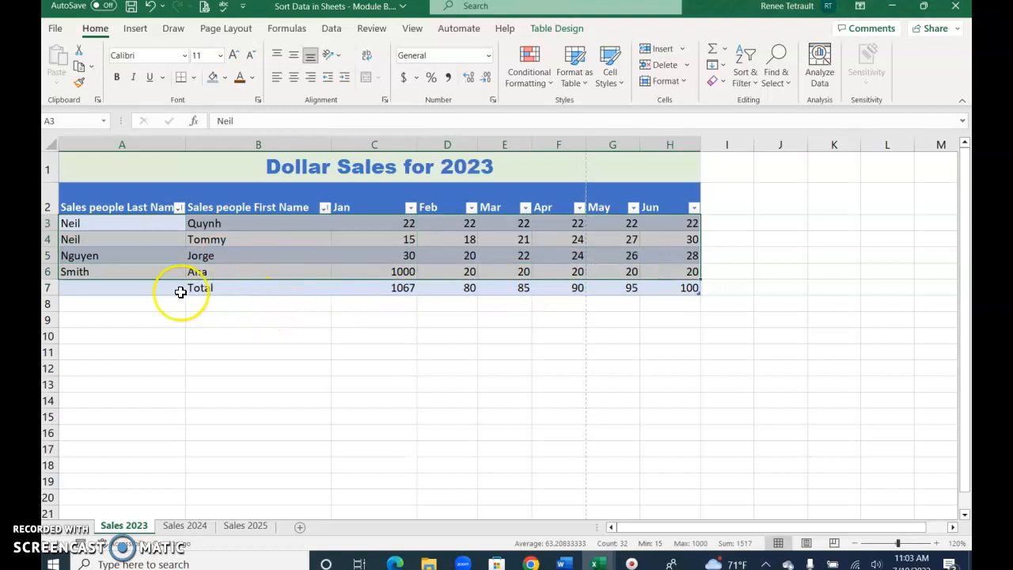
pyautogui.click(81, 290)
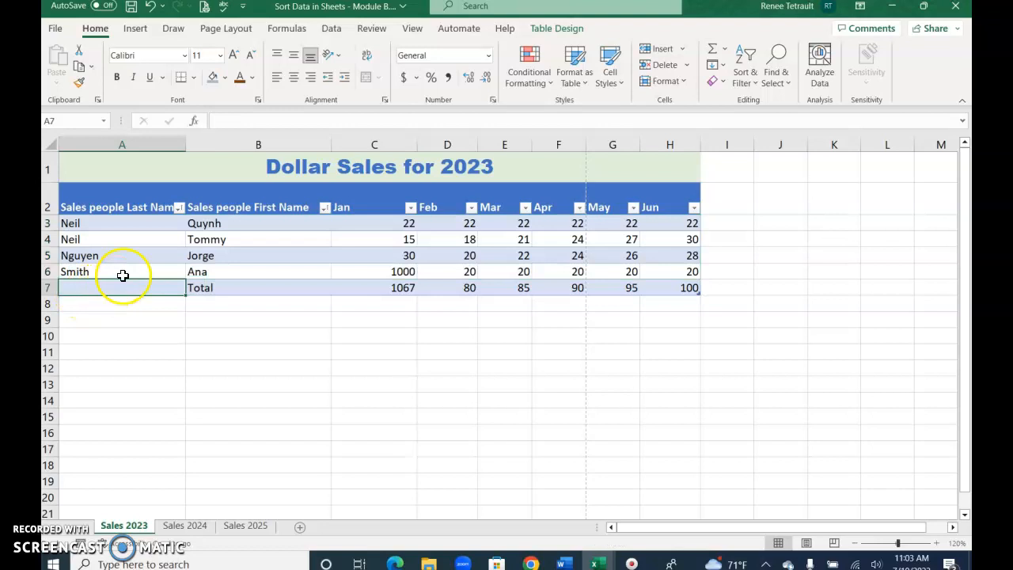
# Rerun the existing two-level custom sort on A3:H6, keeping last name and first name both in A to Z order
pyautogui.moveTo(151, 221); pyautogui.dragTo(656, 278)
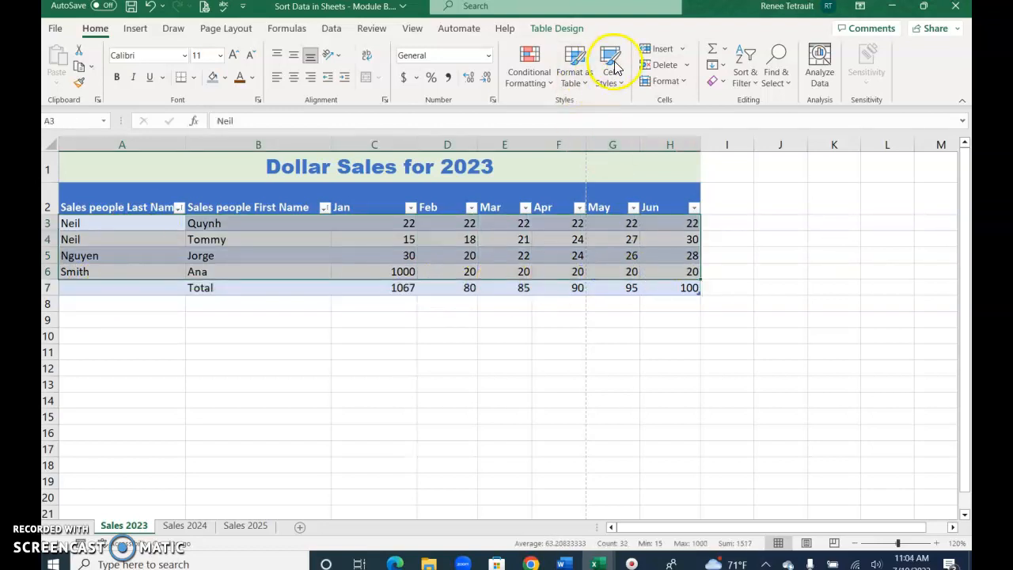
pyautogui.click(744, 78)
pyautogui.click(749, 142)
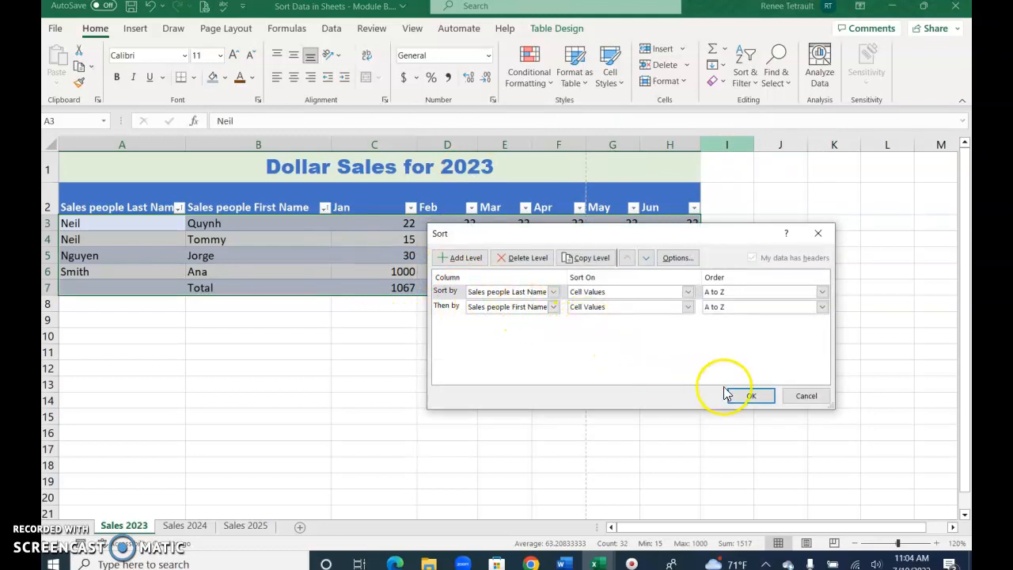
pyautogui.click(751, 397)
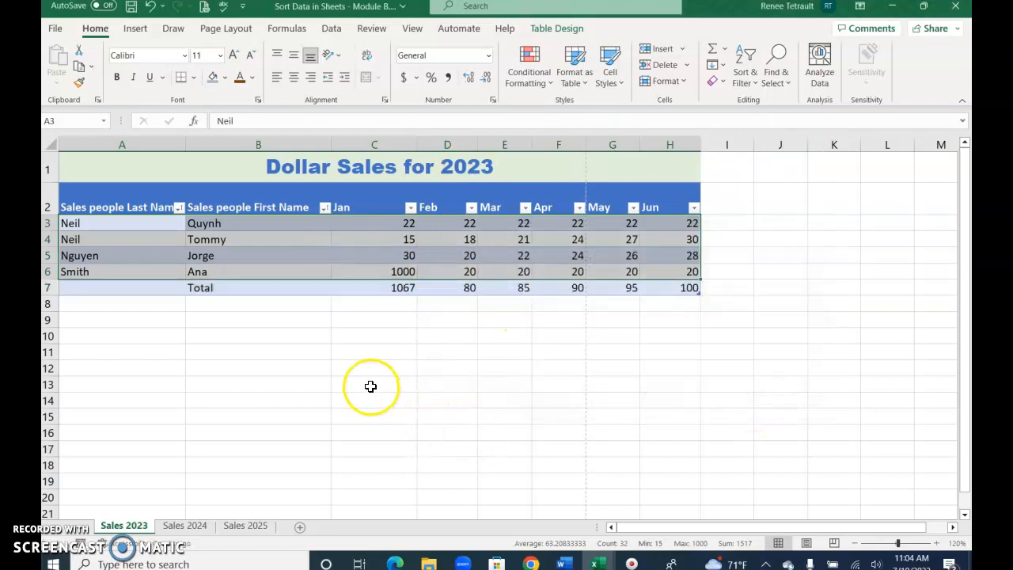
# On the Sales 2024 sheet, correct the header in A2 to read Sales People Last Name
pyautogui.click(186, 526)
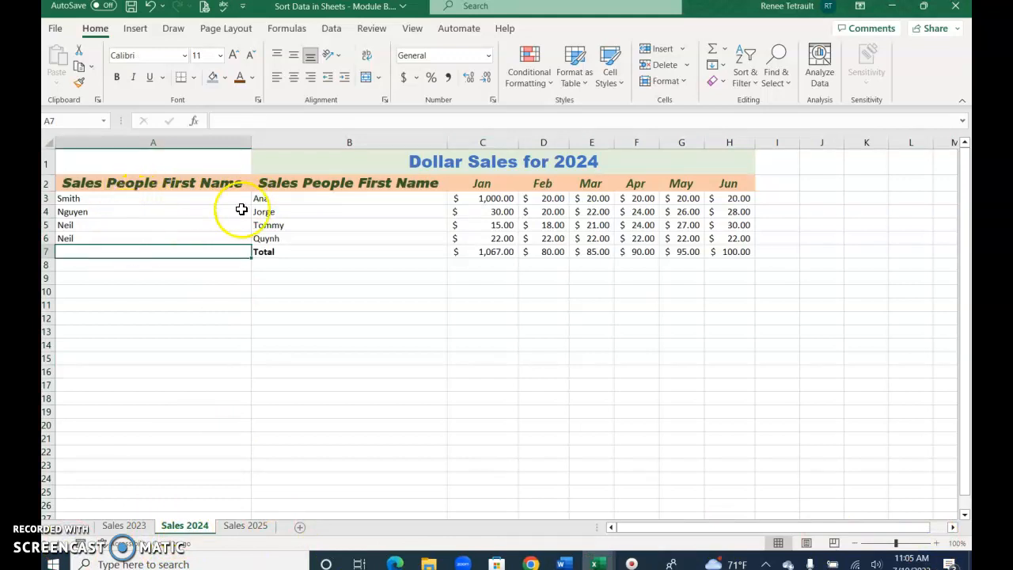
pyautogui.click(194, 185)
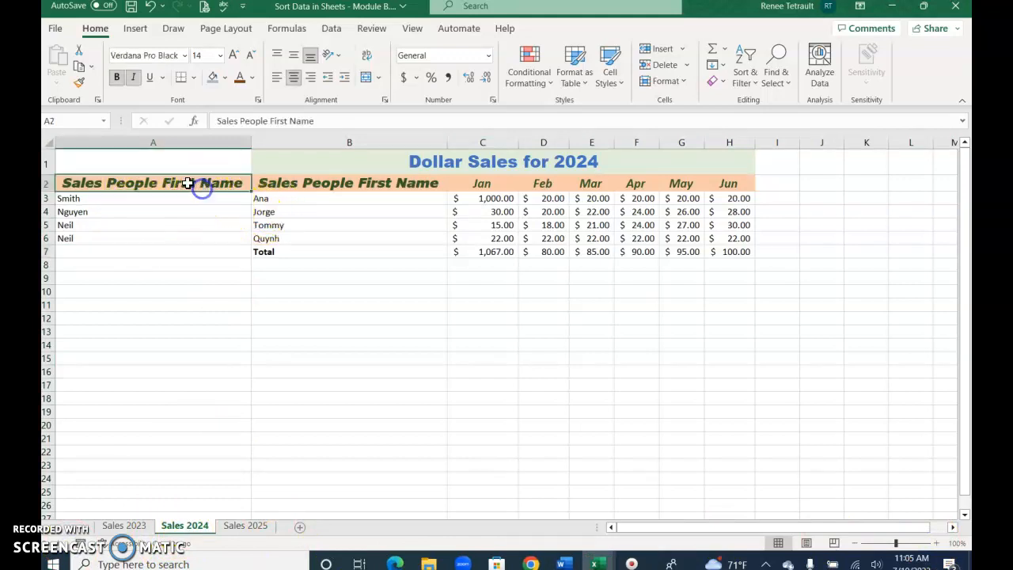
pyautogui.doubleClick(175, 182)
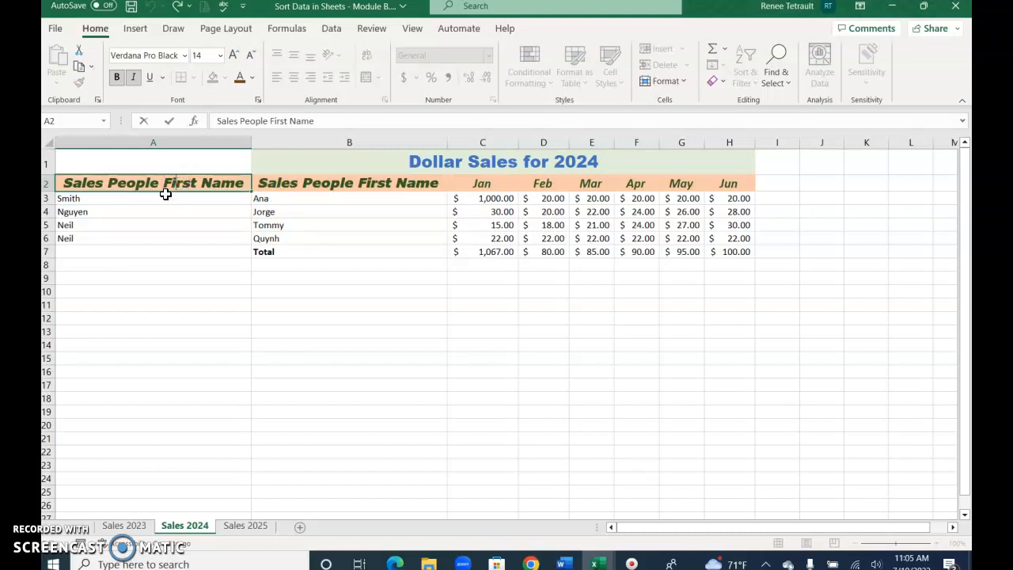
pyautogui.press('BackSpace')
pyautogui.press('BackSpace')
pyautogui.press('BackSpace')
pyautogui.write('Las')
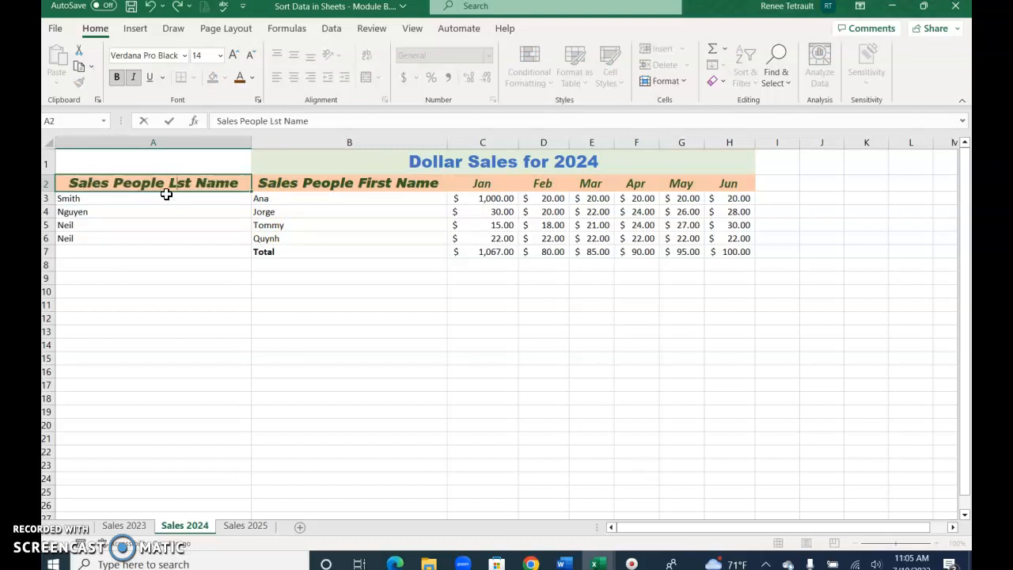
pyautogui.press('BackSpace')
pyautogui.press('Return')
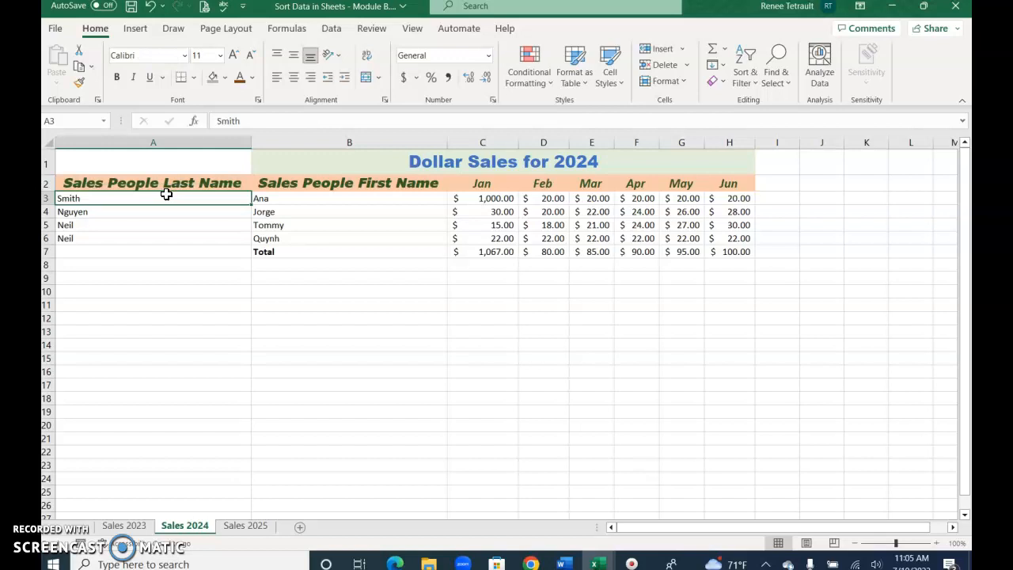
# Delete the Total row 7 and format A2:H6 as a table with headers, using a blue style from the Light group
pyautogui.click(47, 251)
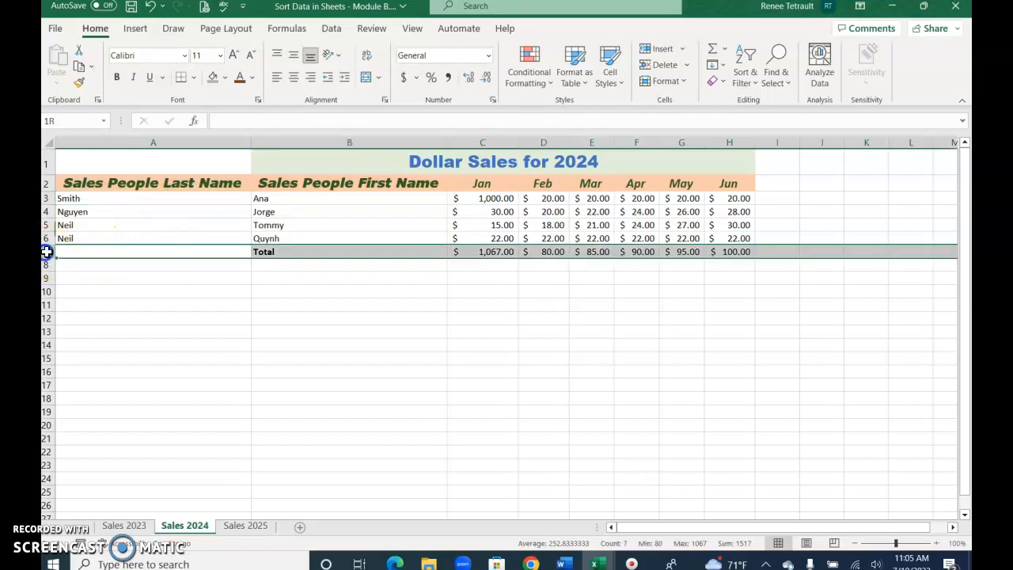
pyautogui.click(656, 65)
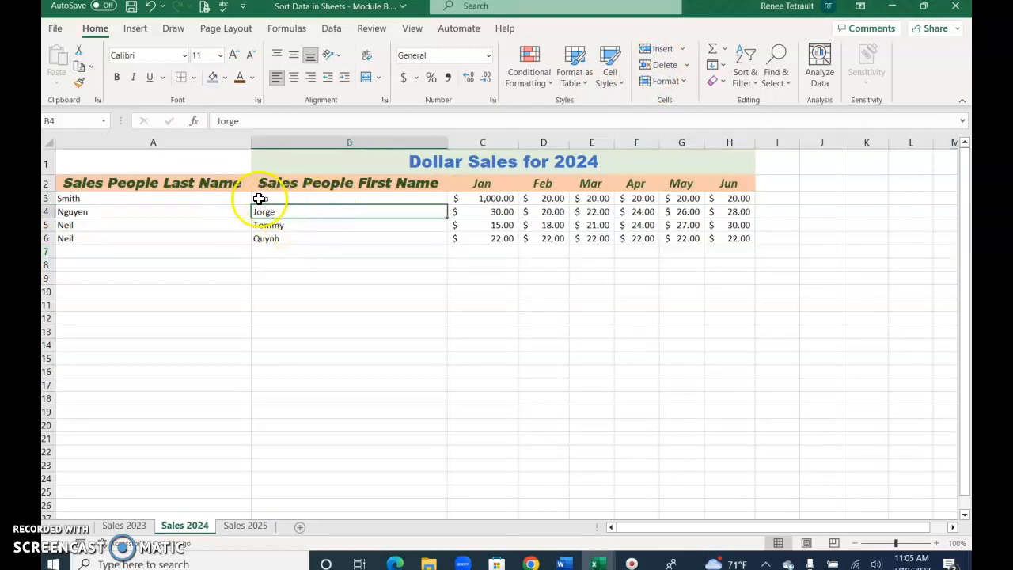
pyautogui.click(222, 185)
pyautogui.moveTo(222, 184); pyautogui.dragTo(745, 241)
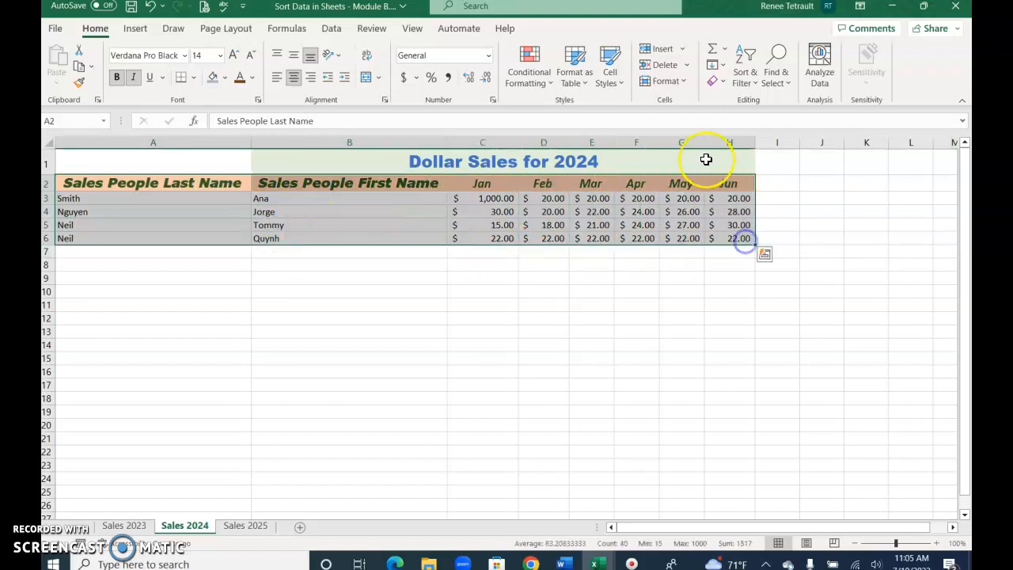
pyautogui.click(579, 68)
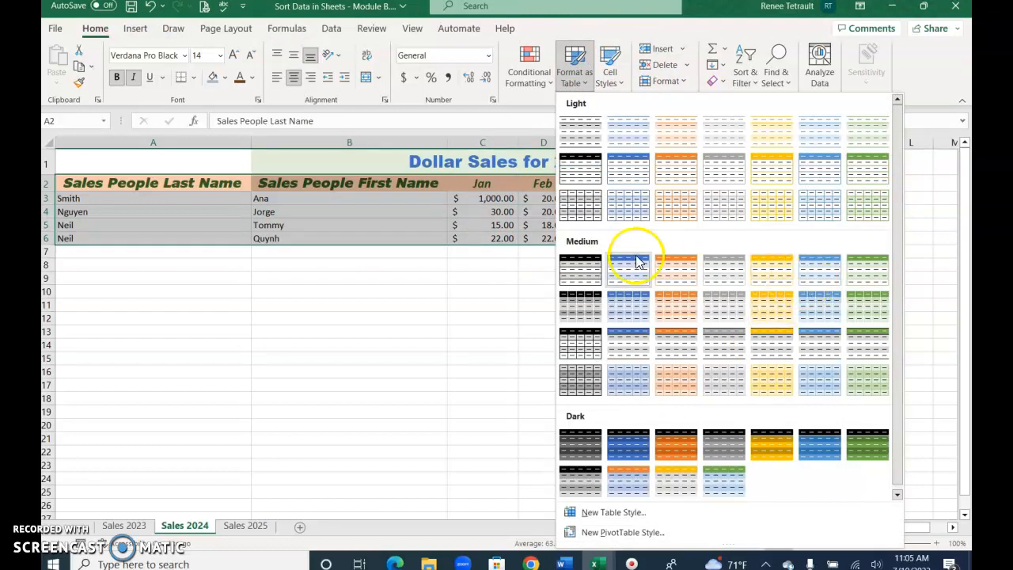
pyautogui.click(645, 169)
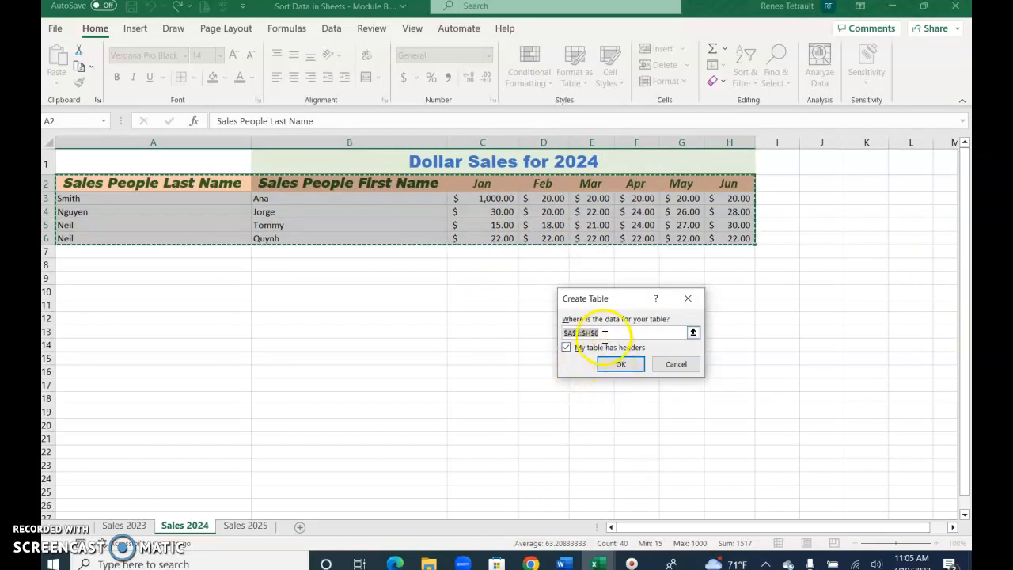
pyautogui.click(608, 370)
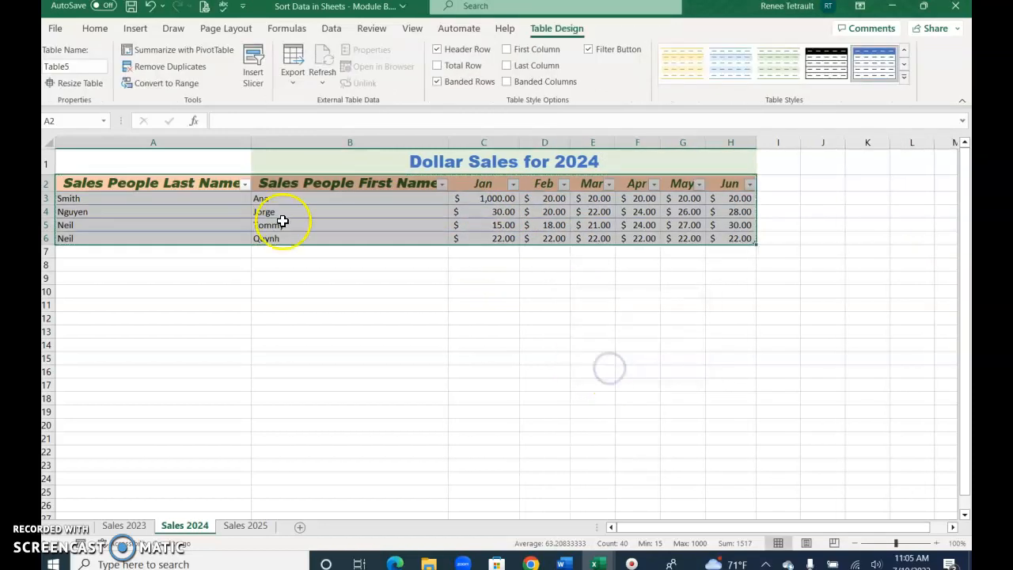
# Try sorting the 2024 table by Sales People Last Name and Sales People First Name, each A to Z, and undo both sorts
pyautogui.click(234, 210)
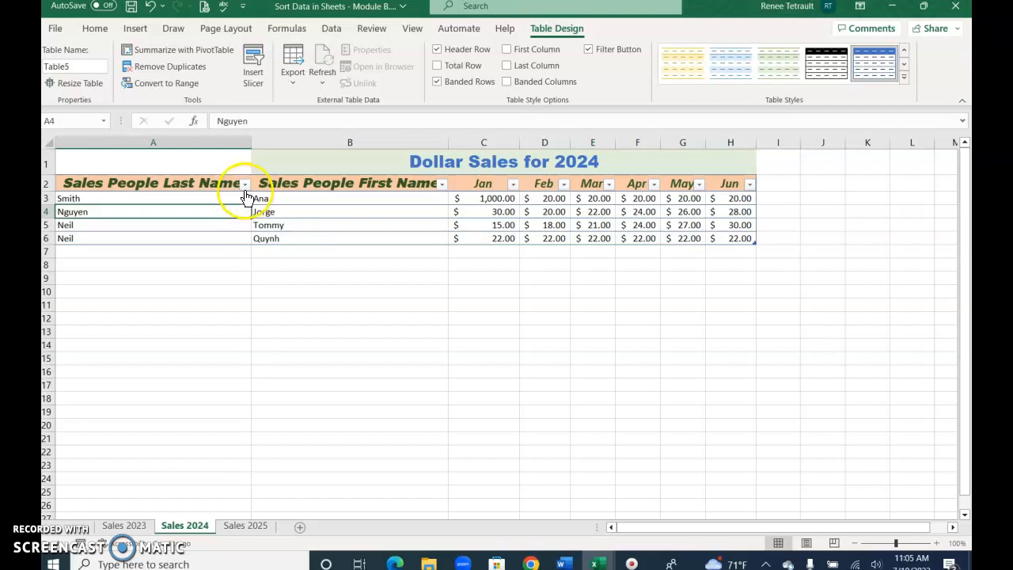
pyautogui.click(224, 199)
pyautogui.click(246, 184)
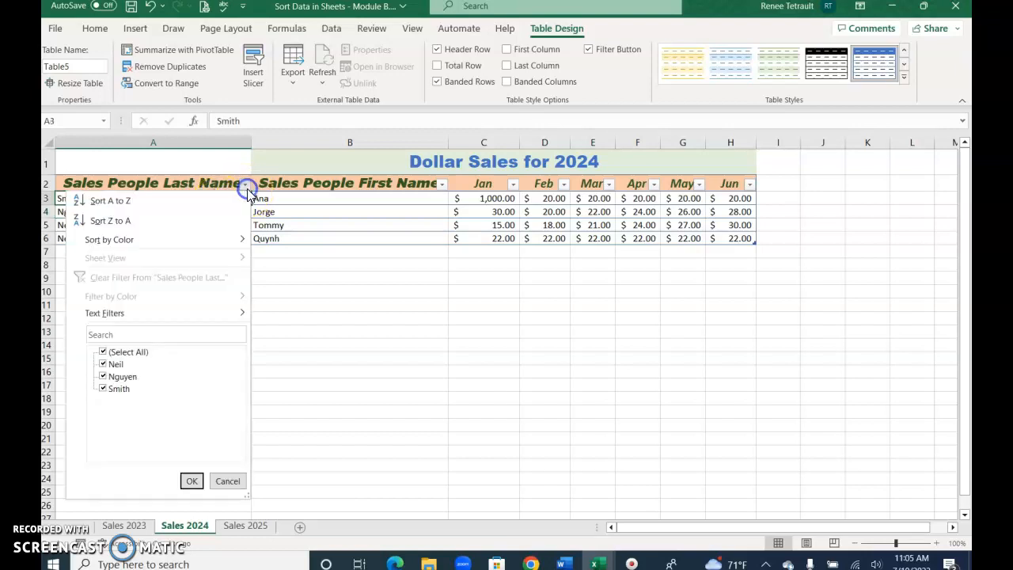
pyautogui.click(200, 208)
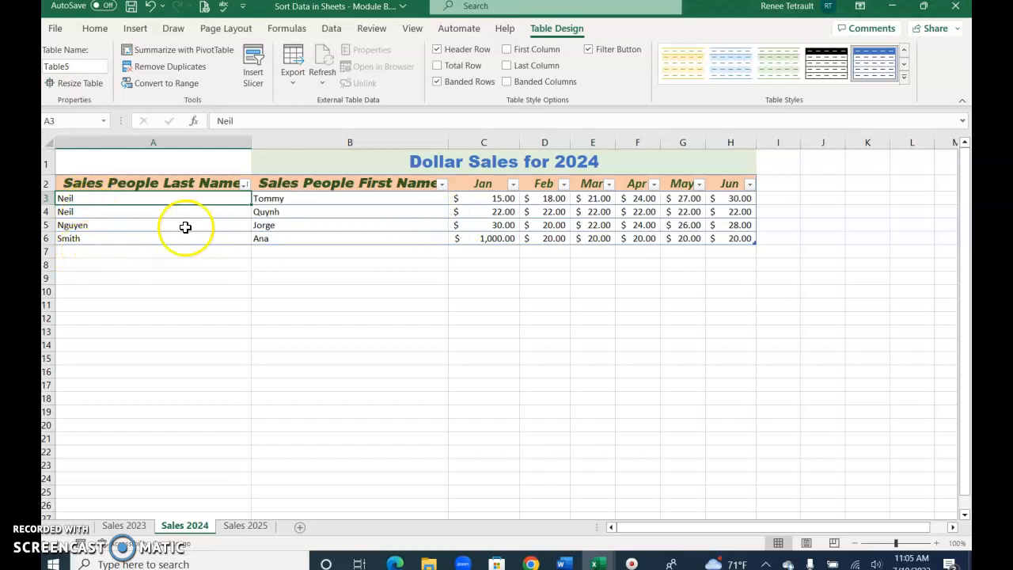
pyautogui.click(442, 184)
pyautogui.click(365, 205)
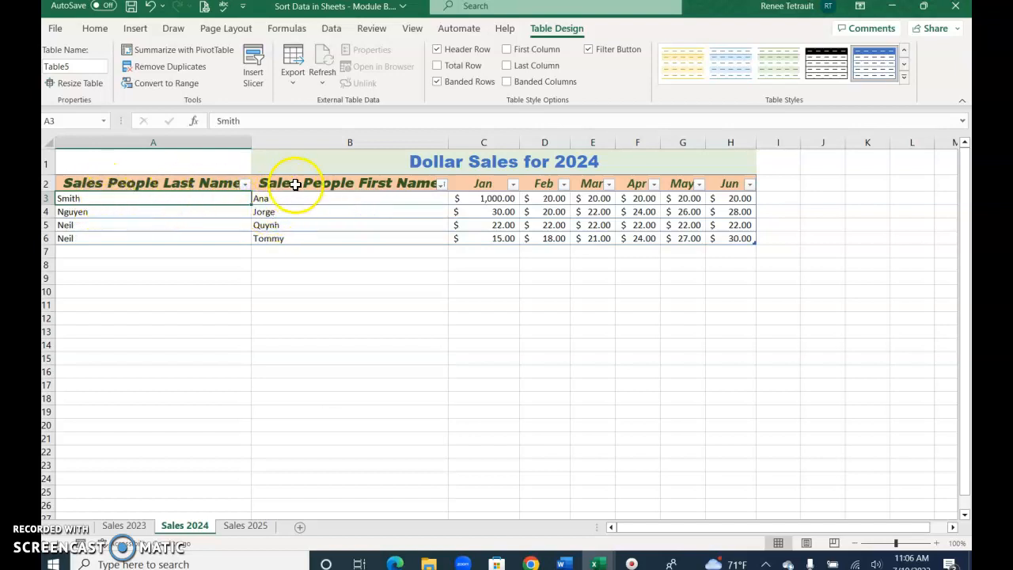
pyautogui.click(151, 7)
pyautogui.click(152, 7)
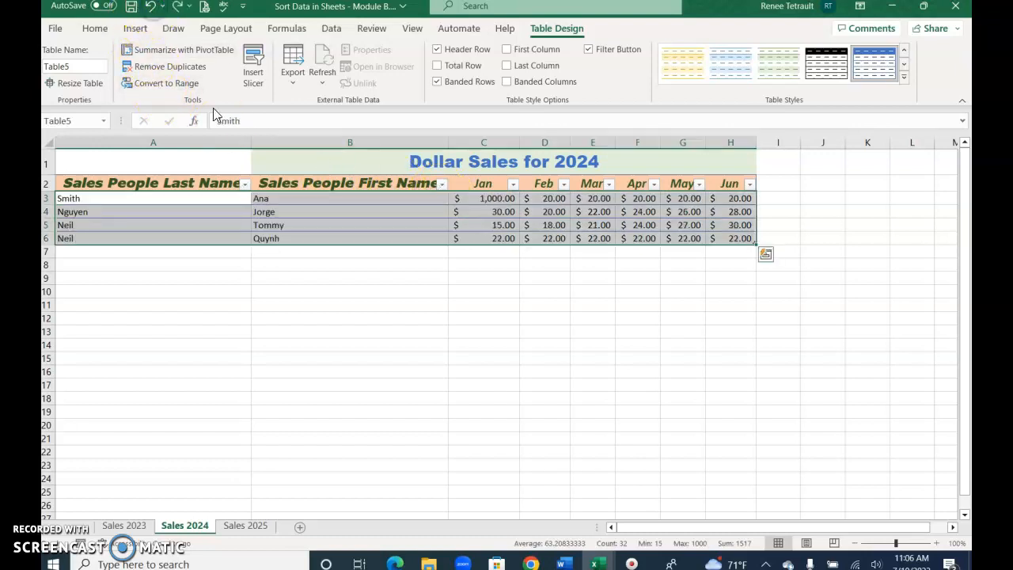
# Sort the 2024 table by Sales People First Name from A to Z, followed by Sales People Last Name from A to Z
pyautogui.click(380, 199)
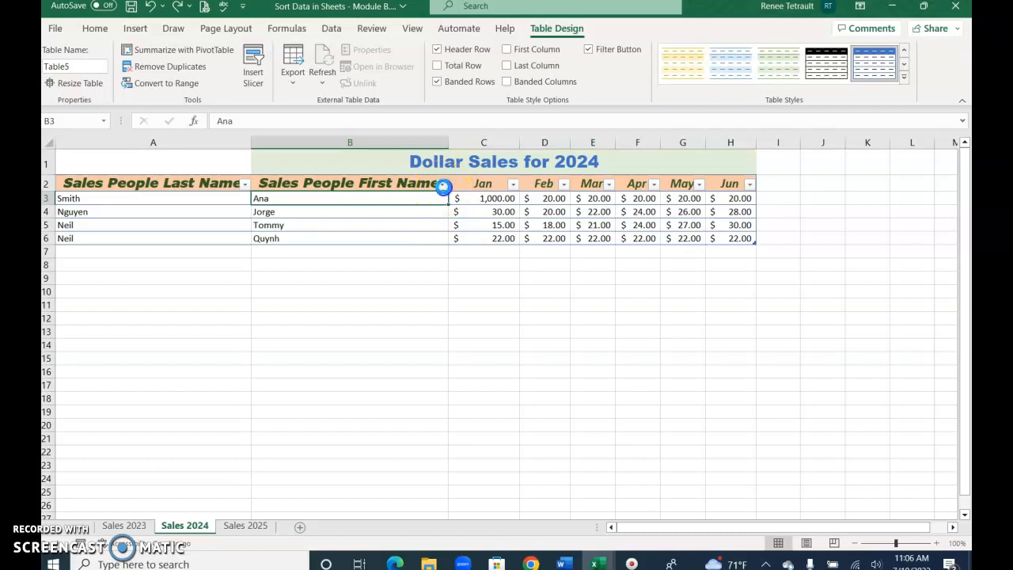
pyautogui.click(443, 185)
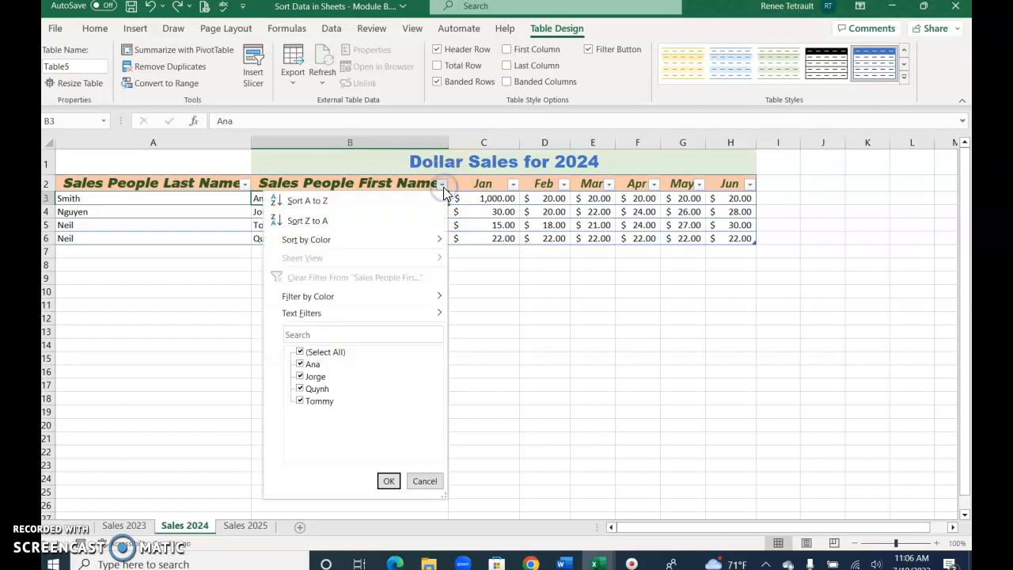
pyautogui.click(395, 203)
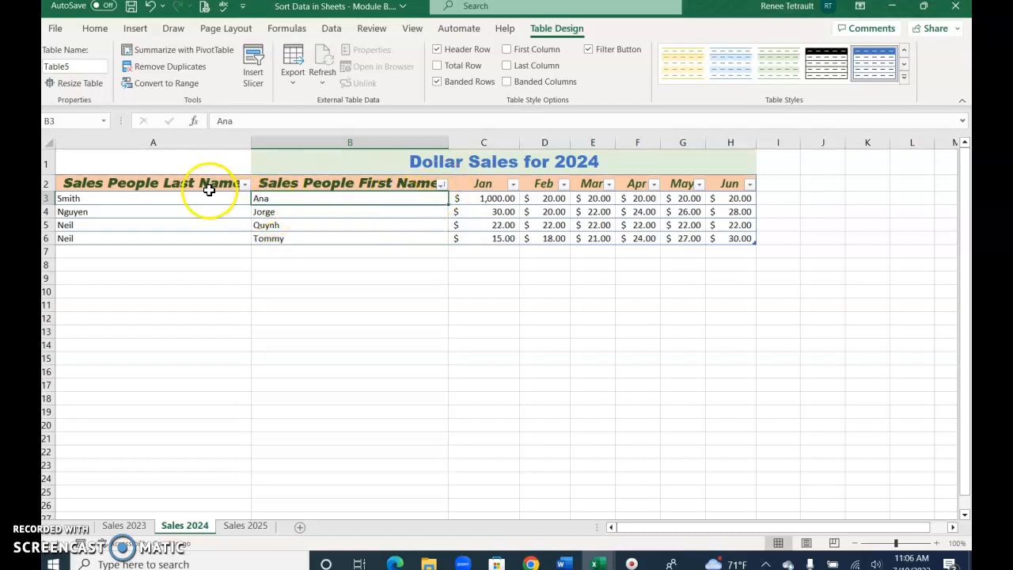
pyautogui.click(244, 184)
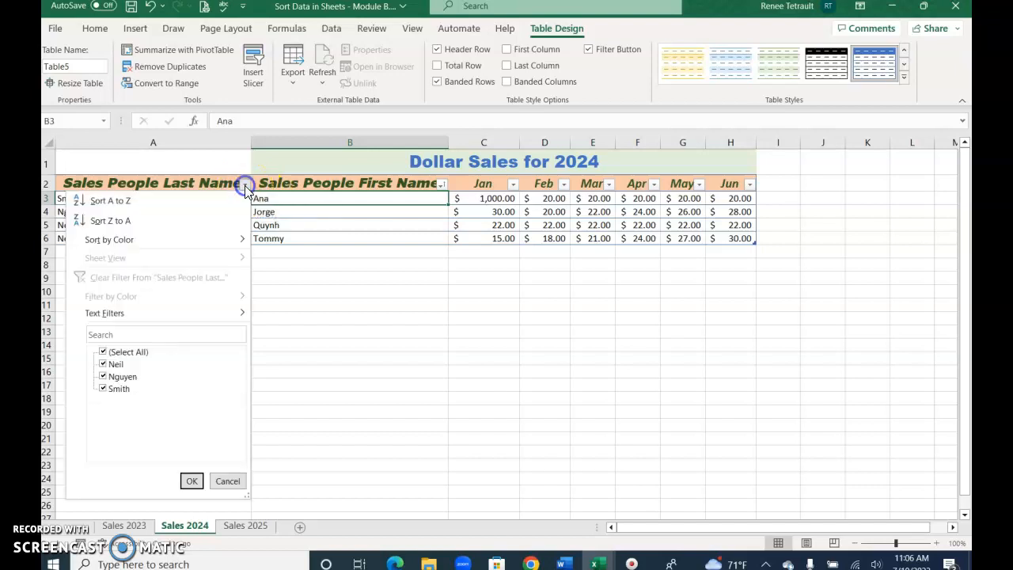
pyautogui.click(187, 201)
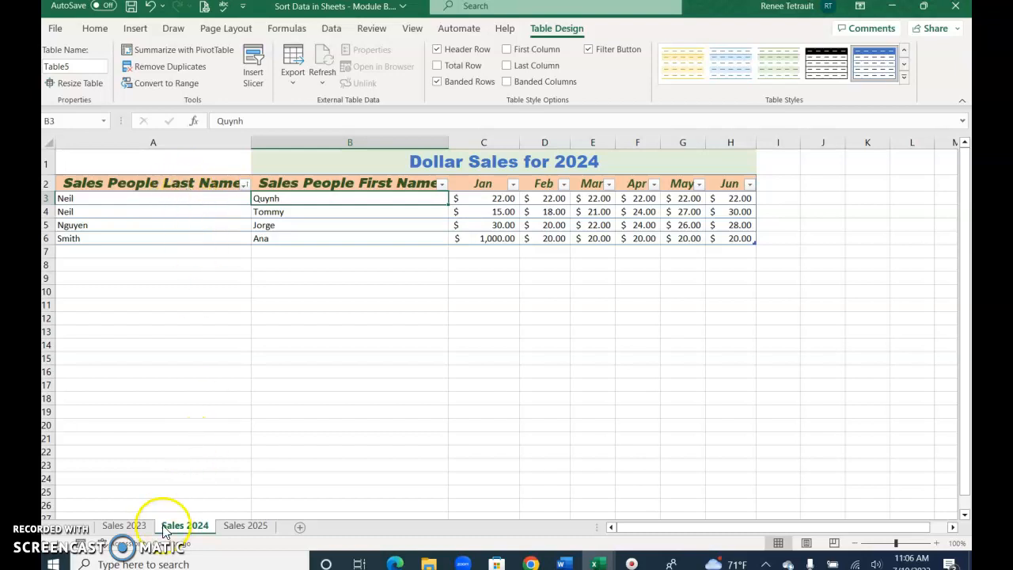
# On the Sales 2023 sheet, filter Sales people Last Name to show only the last name shared by two salespeople, excluding blanks
pyautogui.click(125, 526)
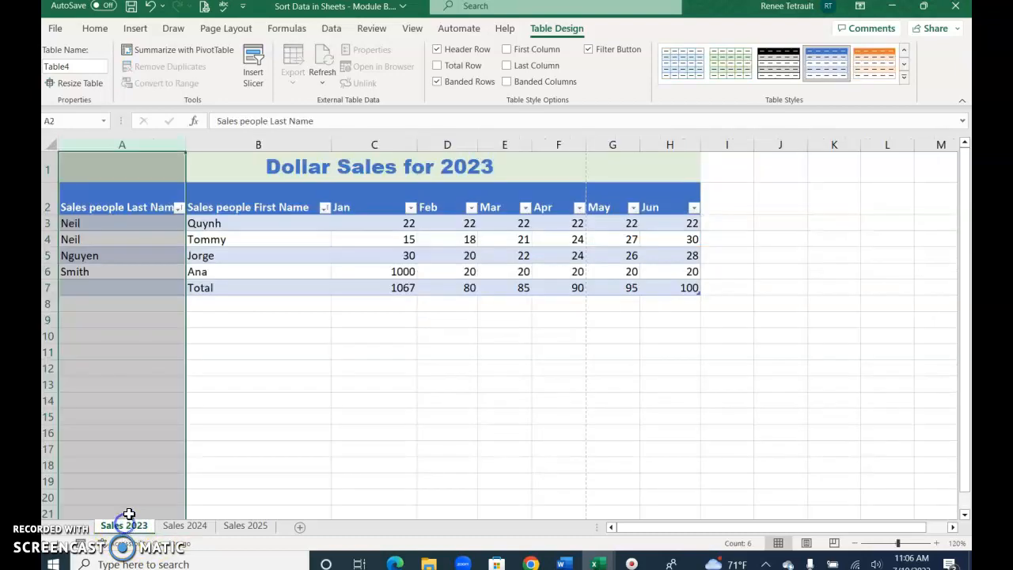
pyautogui.click(239, 333)
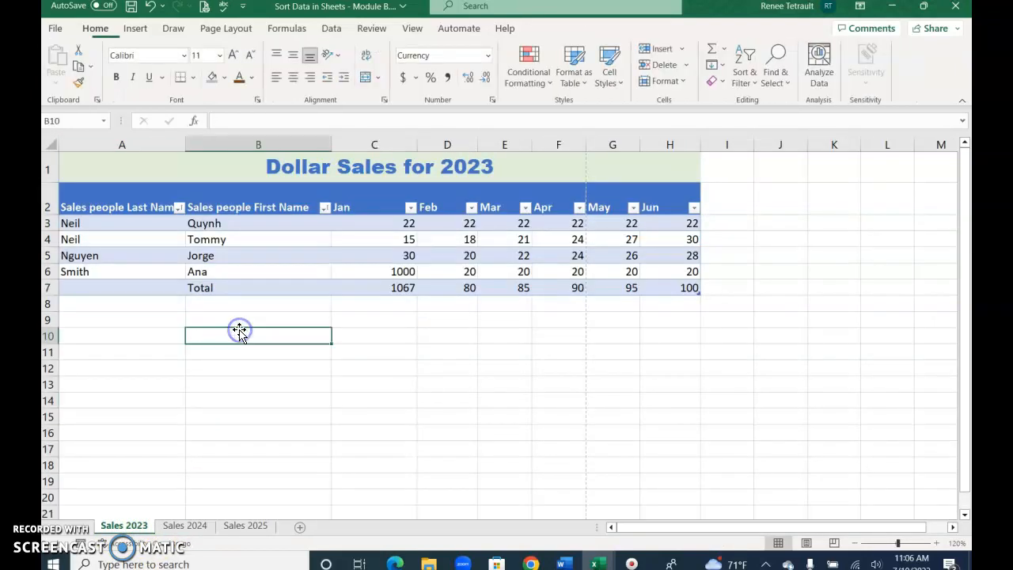
pyautogui.click(66, 557)
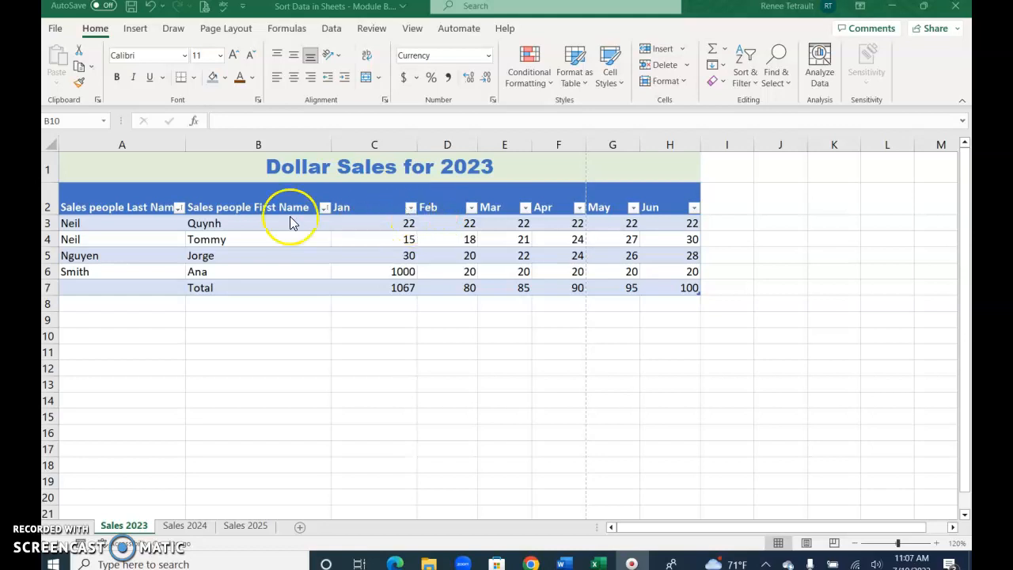
pyautogui.click(181, 214)
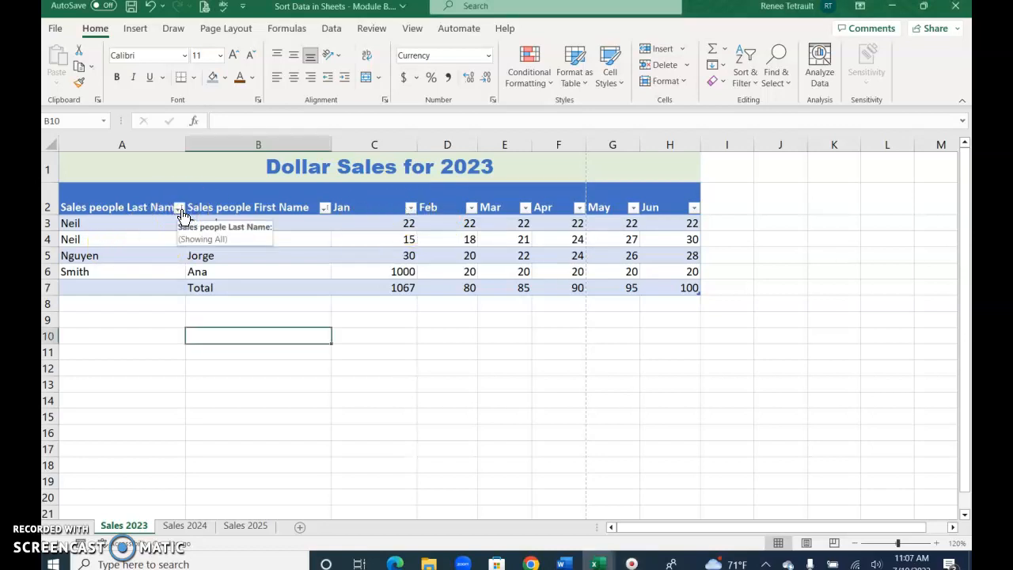
pyautogui.click(180, 209)
pyautogui.click(91, 336)
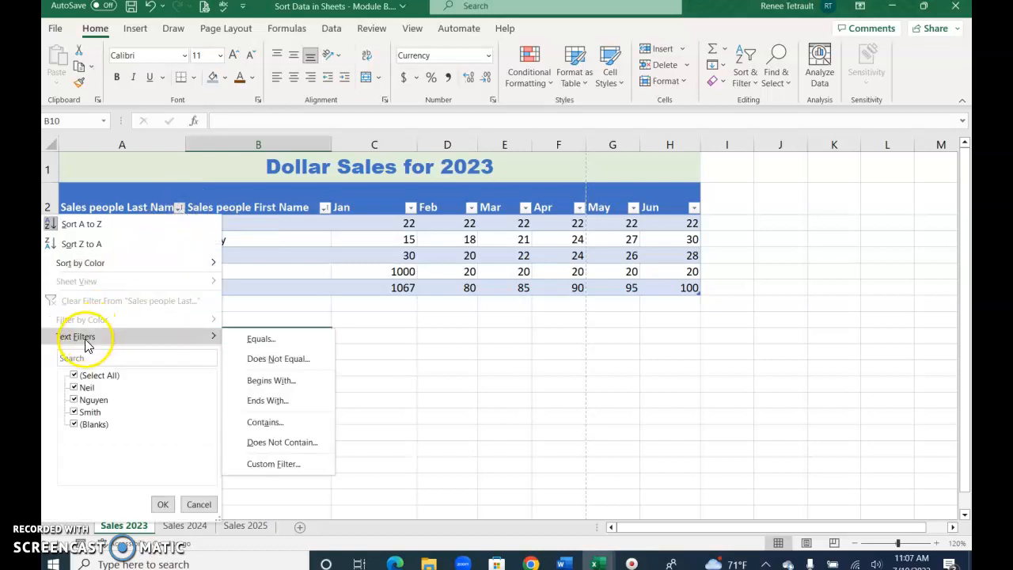
pyautogui.click(74, 399)
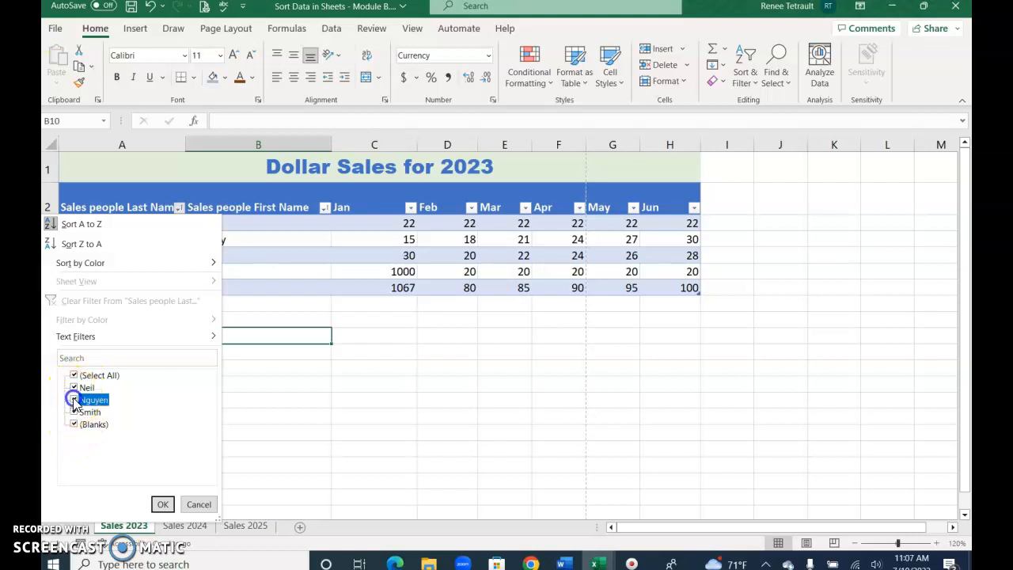
pyautogui.click(74, 425)
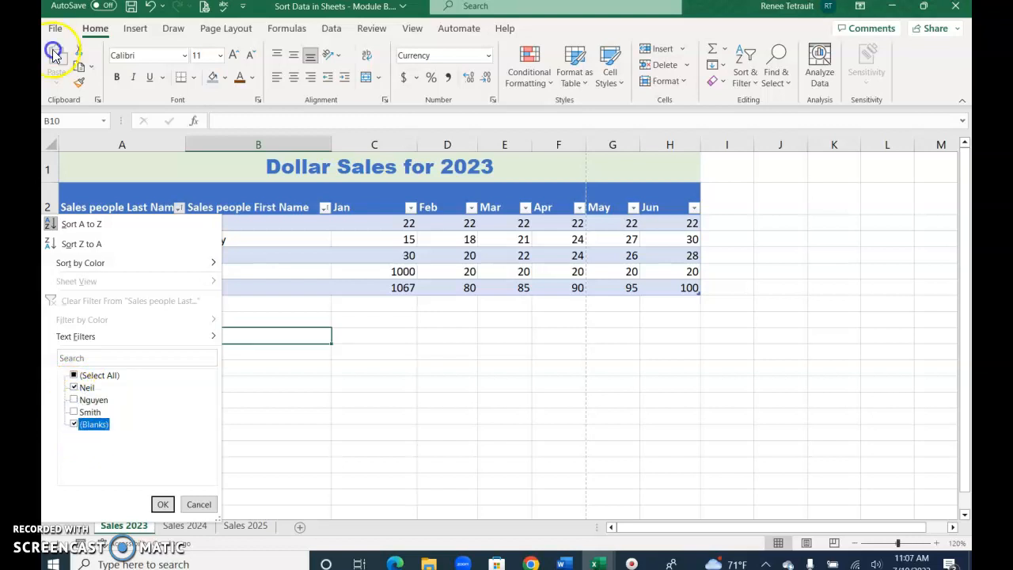
pyautogui.click(163, 504)
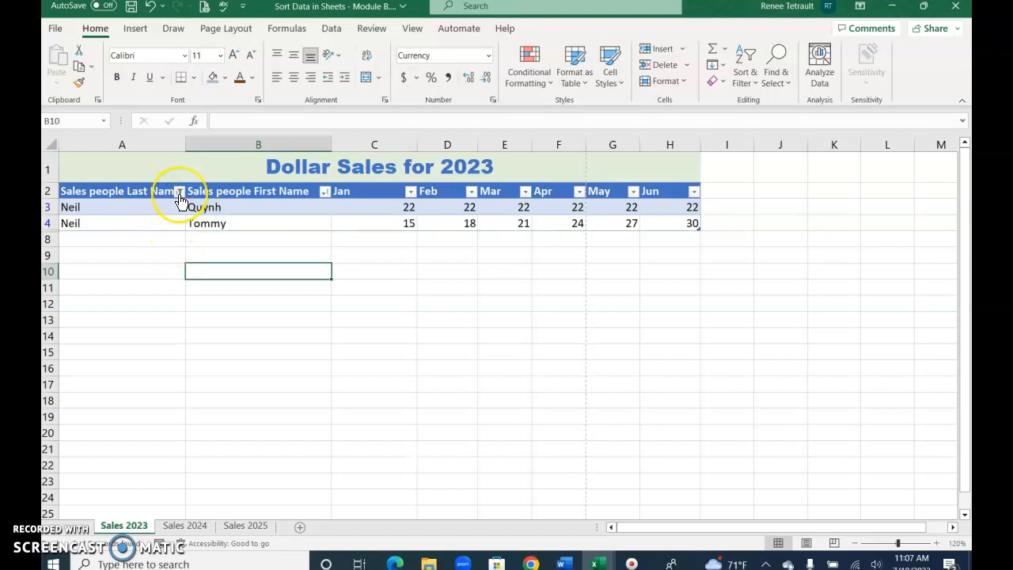
# Clear the filter from the Sales people Last Name column of the 2023 table
pyautogui.moveTo(180, 200)
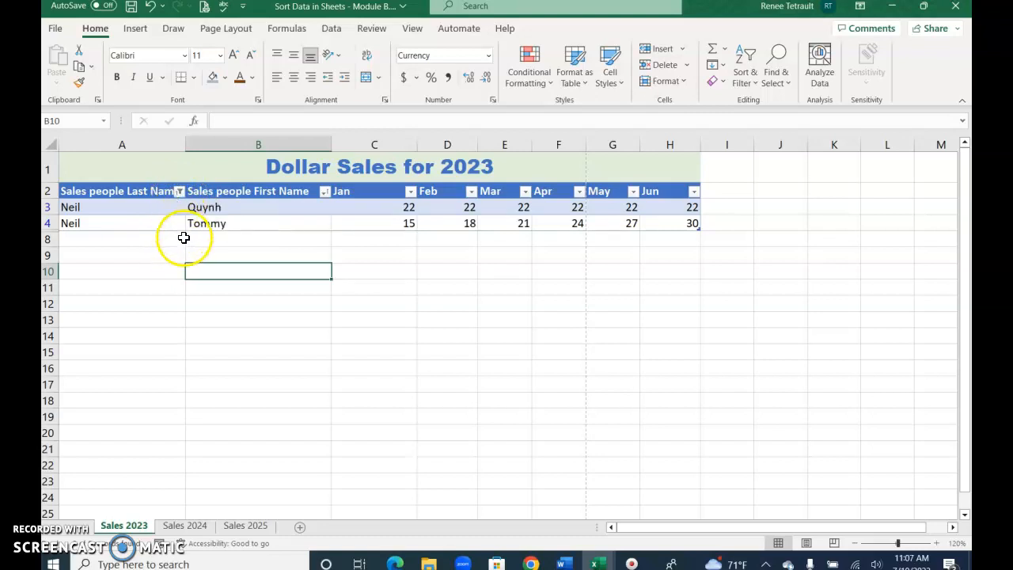
pyautogui.click(179, 191)
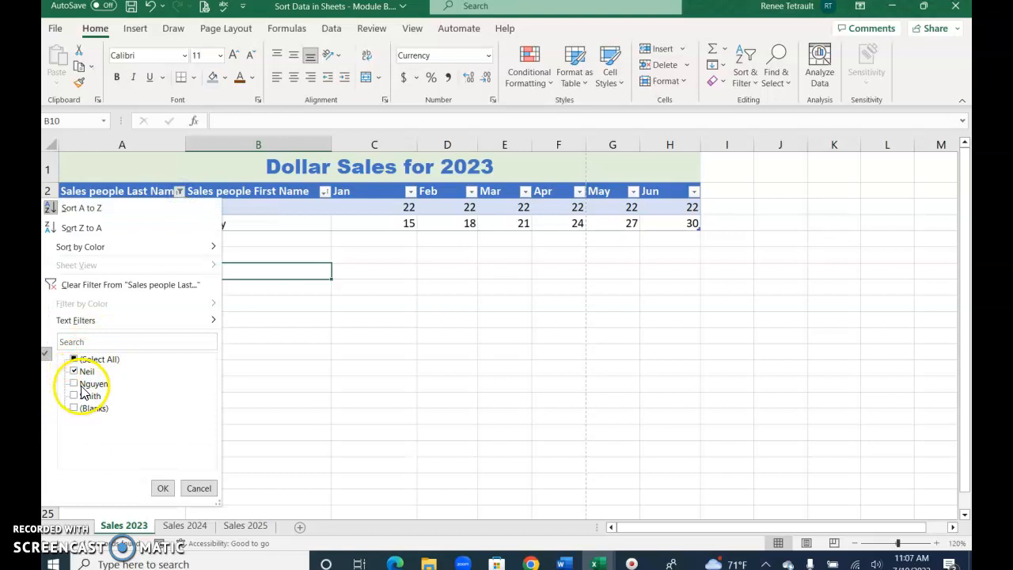
pyautogui.click(143, 285)
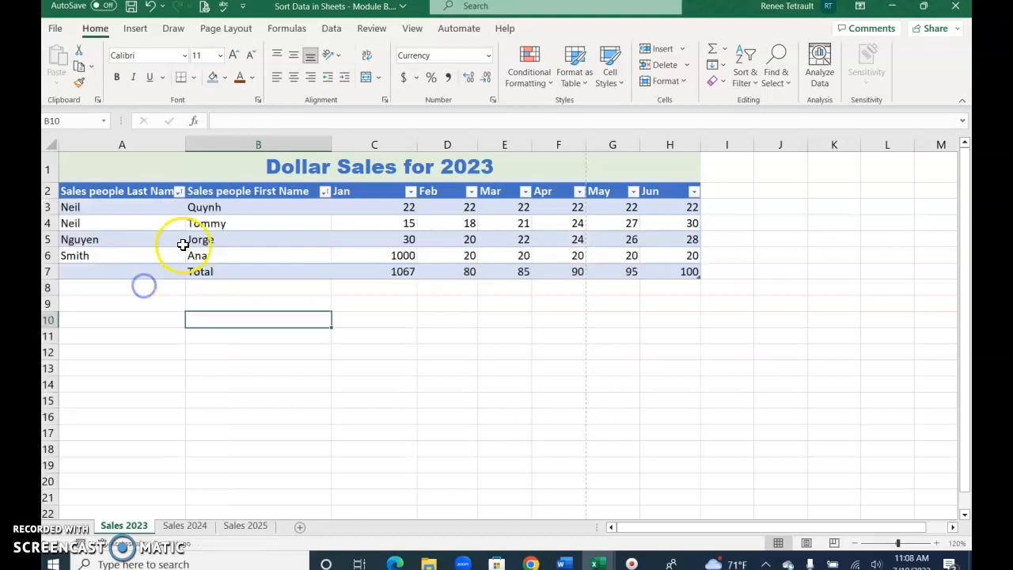
pyautogui.click(154, 273)
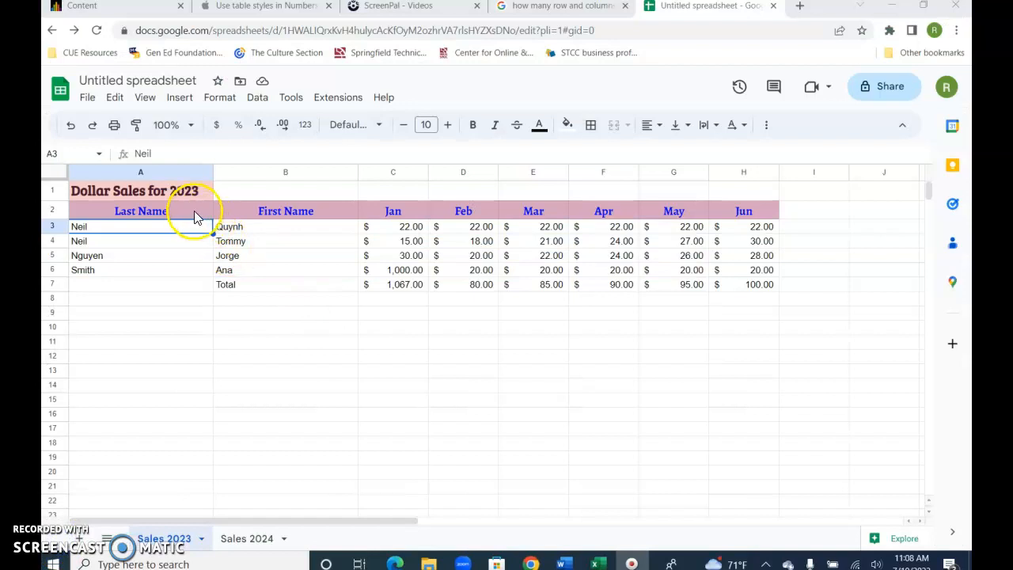
# Delete the Total row (row 7) from the Sales 2023 sheet in Google Sheets
pyautogui.click(194, 212)
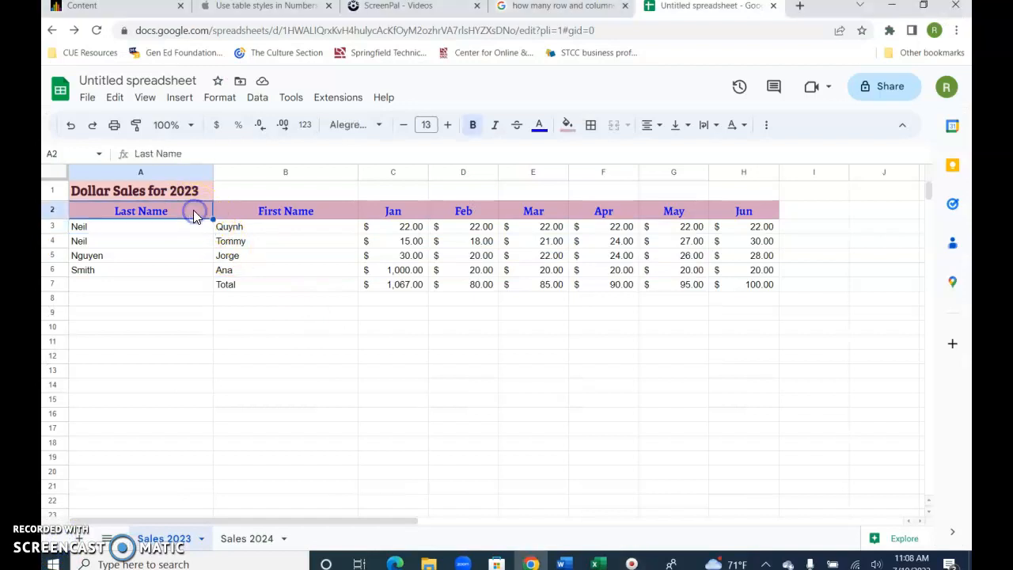
pyautogui.click(57, 290)
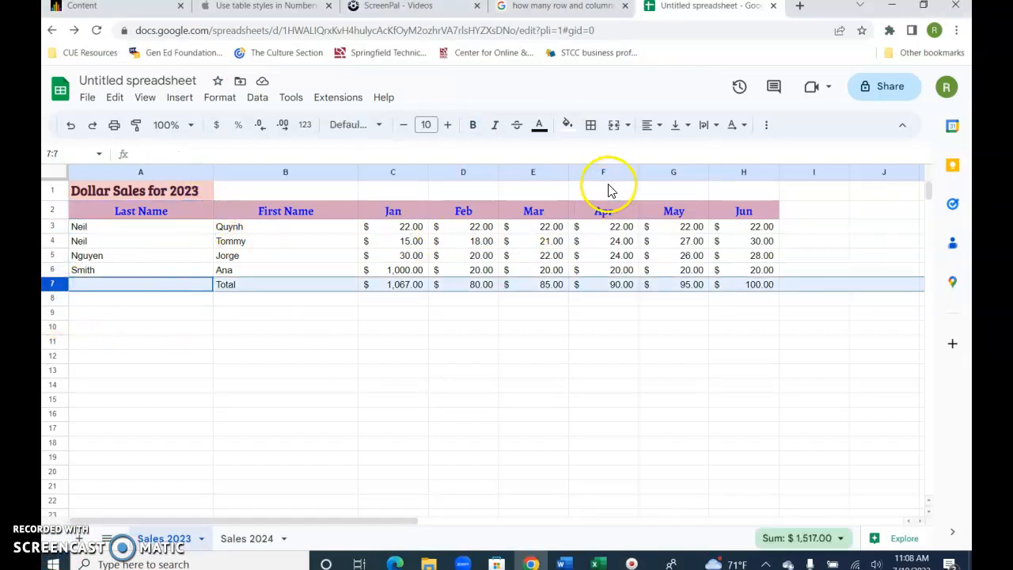
pyautogui.rightClick(63, 291)
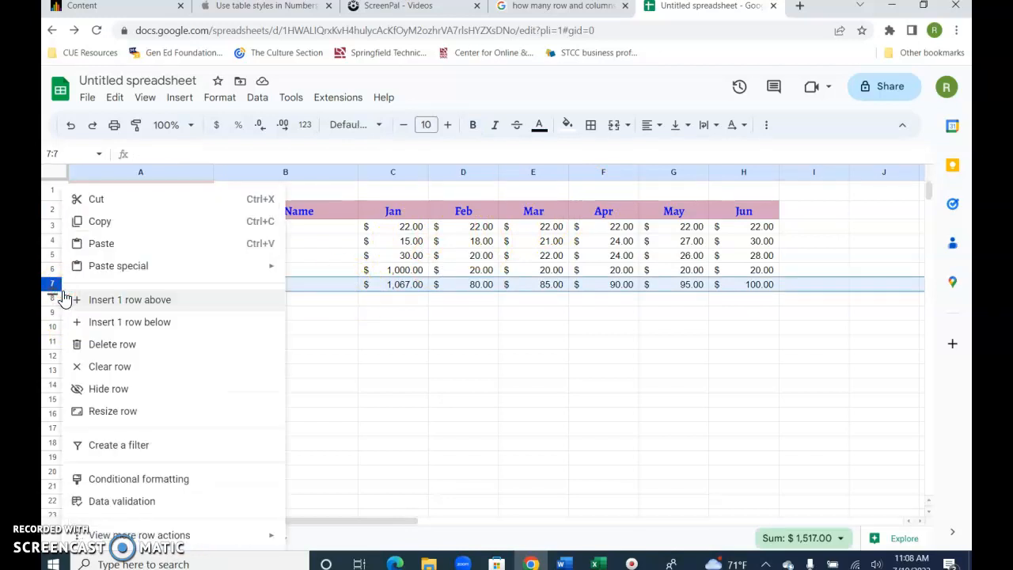
pyautogui.click(150, 353)
pyautogui.click(151, 353)
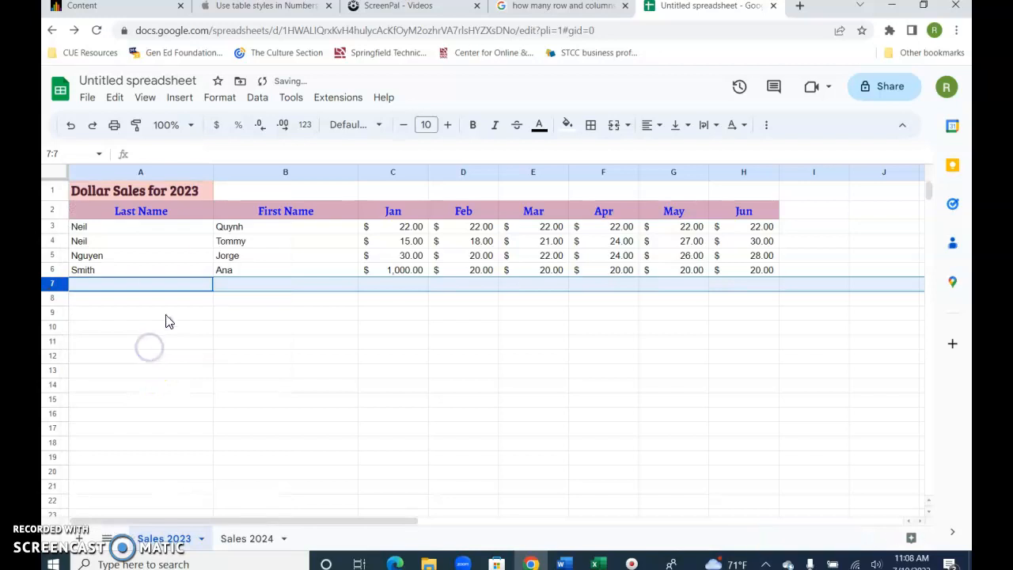
# Select the sales range A2:H6 and examine the available commands and extensions for formatting it as a table
pyautogui.moveTo(191, 215); pyautogui.dragTo(715, 281)
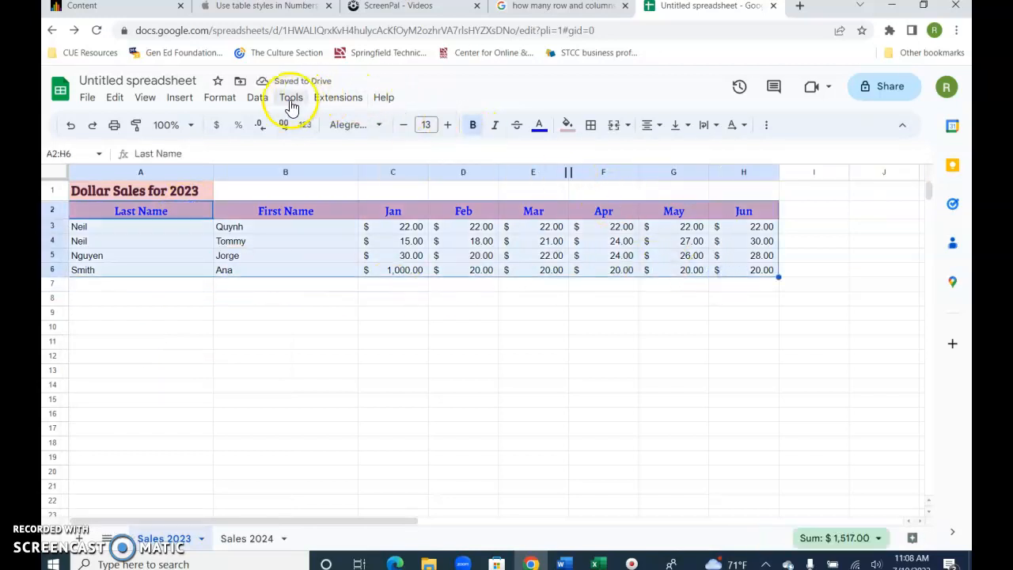
pyautogui.click(92, 107)
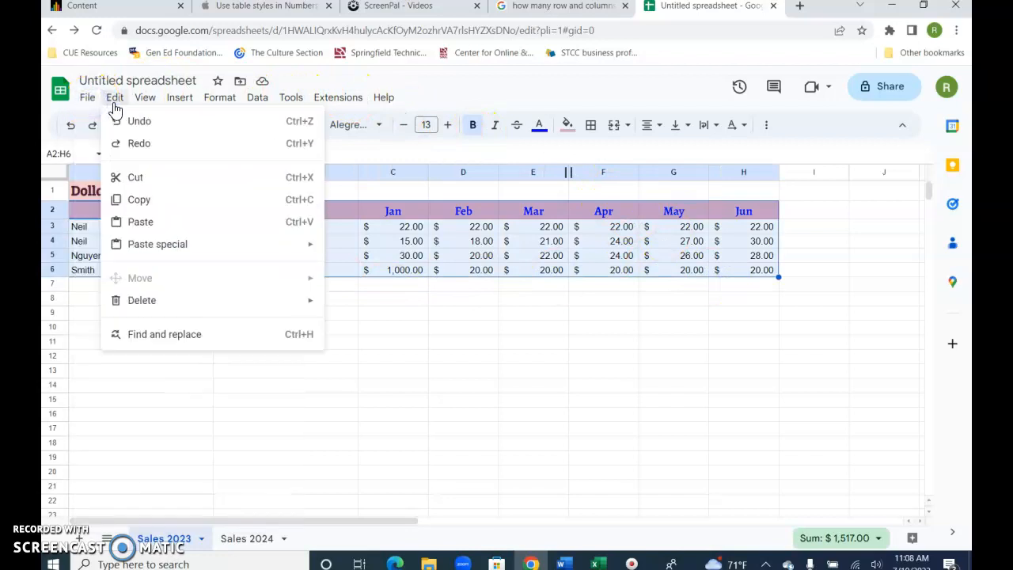
pyautogui.moveTo(316, 103)
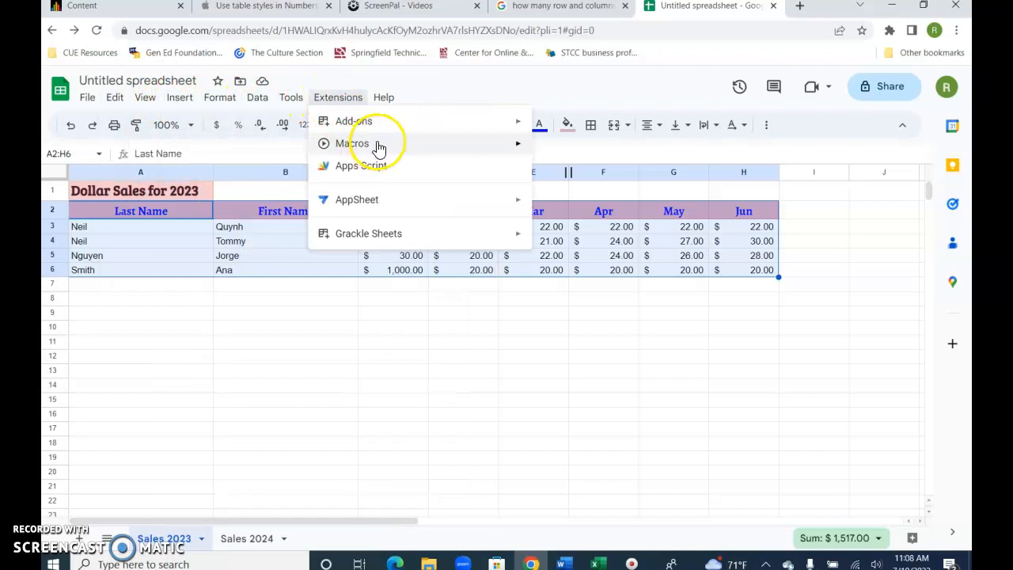
pyautogui.moveTo(389, 134)
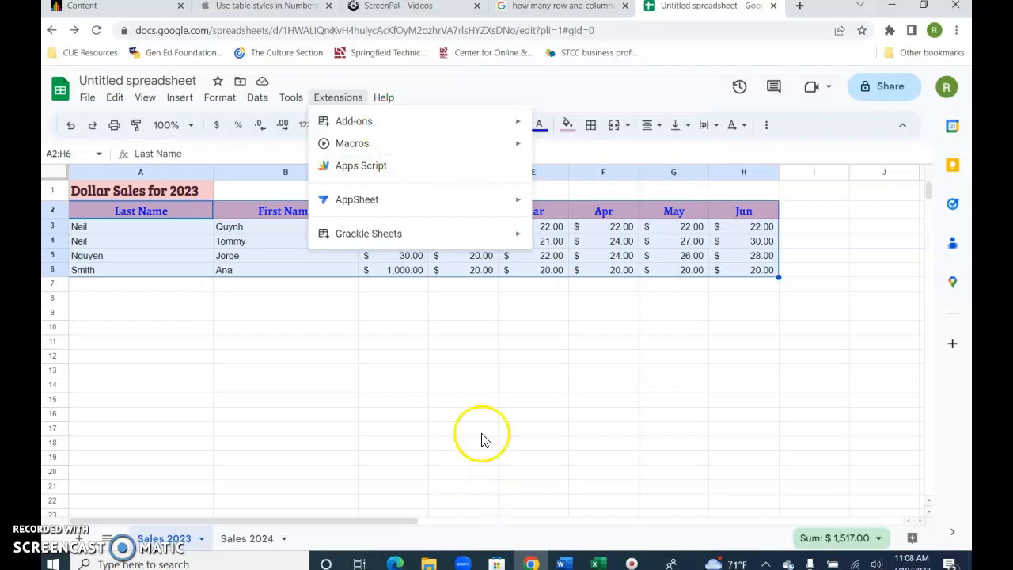
pyautogui.click(465, 377)
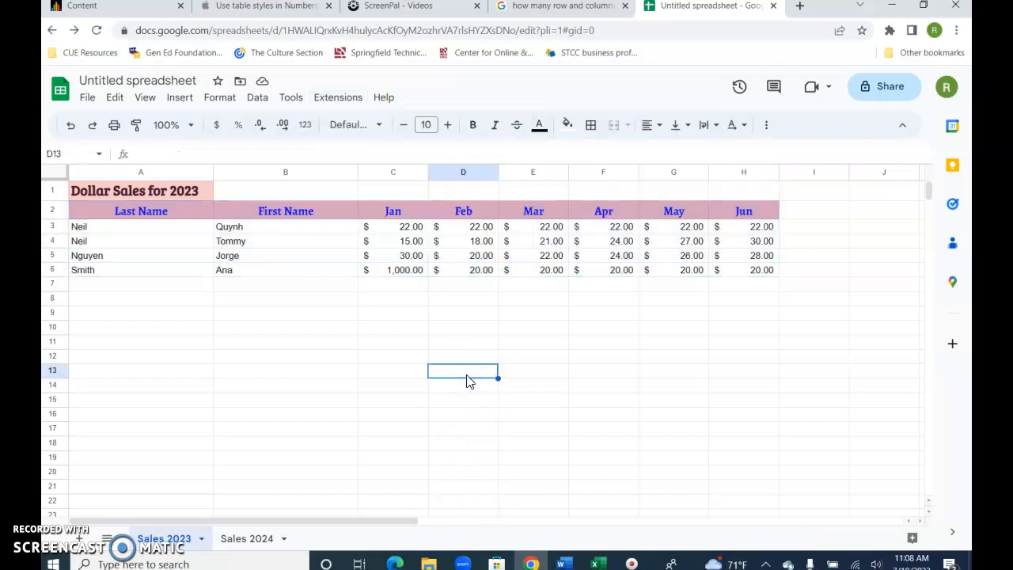
pyautogui.click(440, 363)
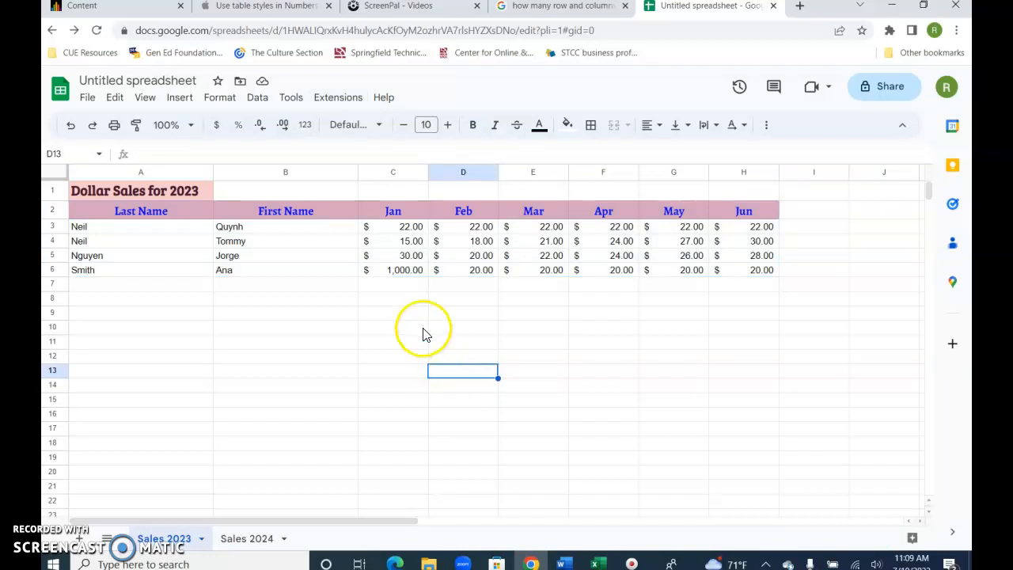
# Open the Apple guide page on using table styles in Numbers on Mac and look over its sections
pyautogui.click(236, 8)
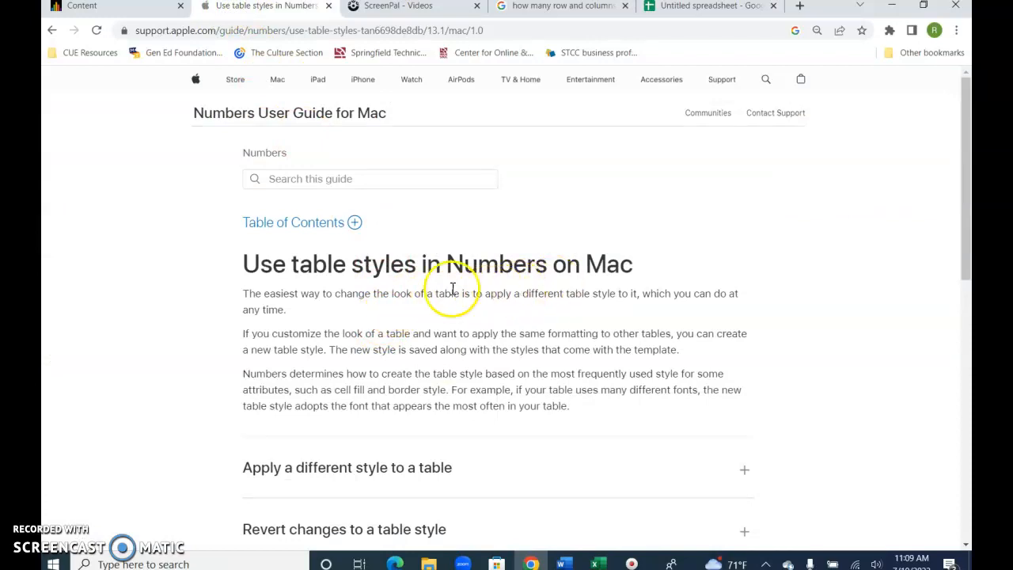
pyautogui.scroll(-1, 503, 301)
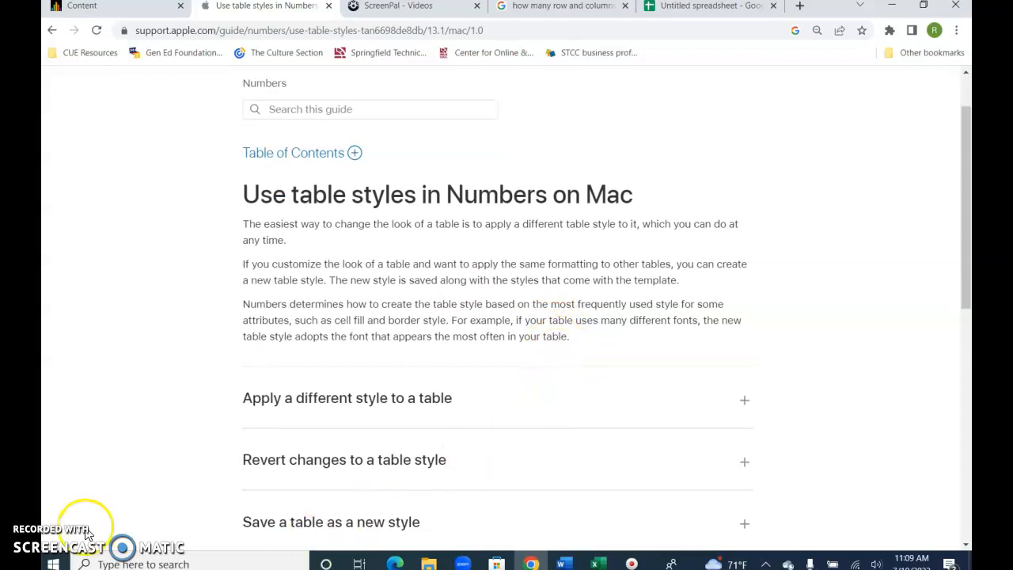
# Switch to the Excel workbook and format the Sales 2023 table with the medium table style that has a gold header and grey bands
pyautogui.click(598, 560)
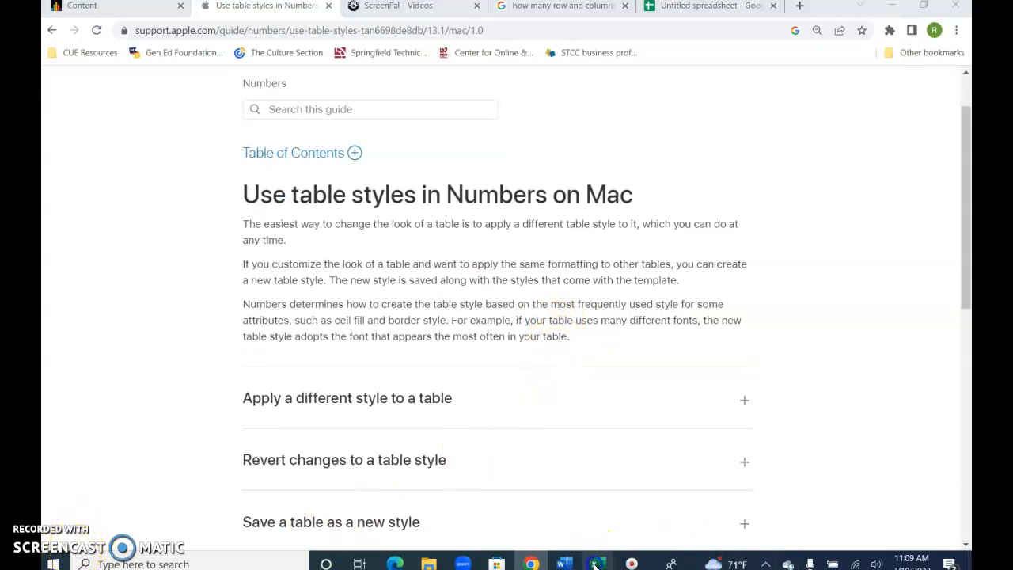
pyautogui.click(556, 525)
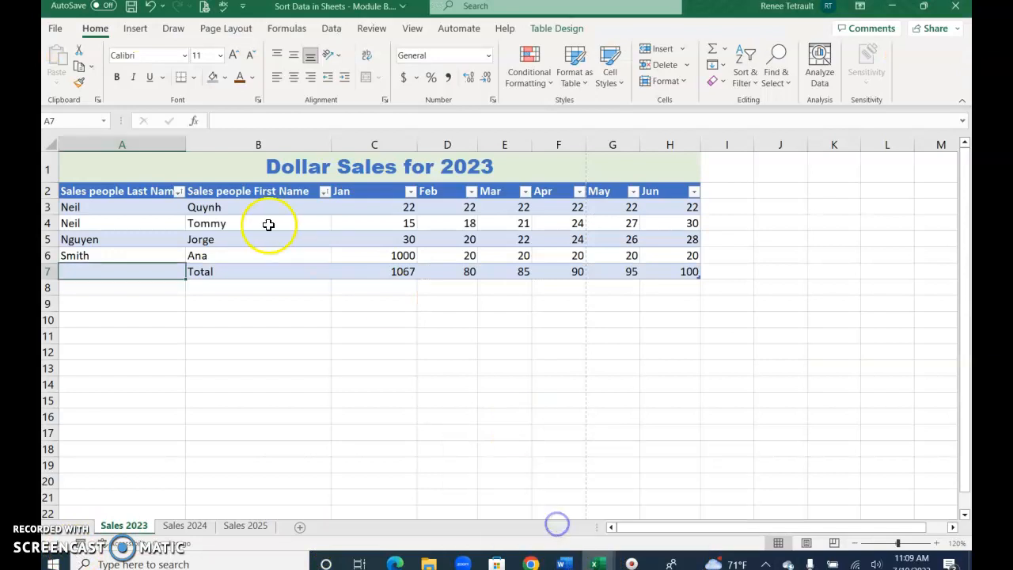
pyautogui.click(183, 526)
pyautogui.click(133, 526)
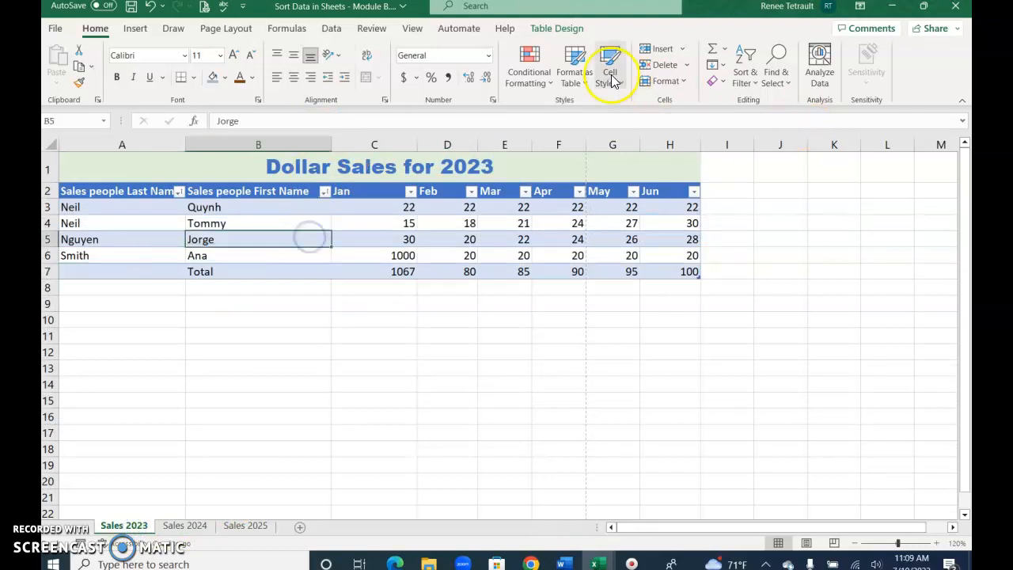
pyautogui.click(576, 72)
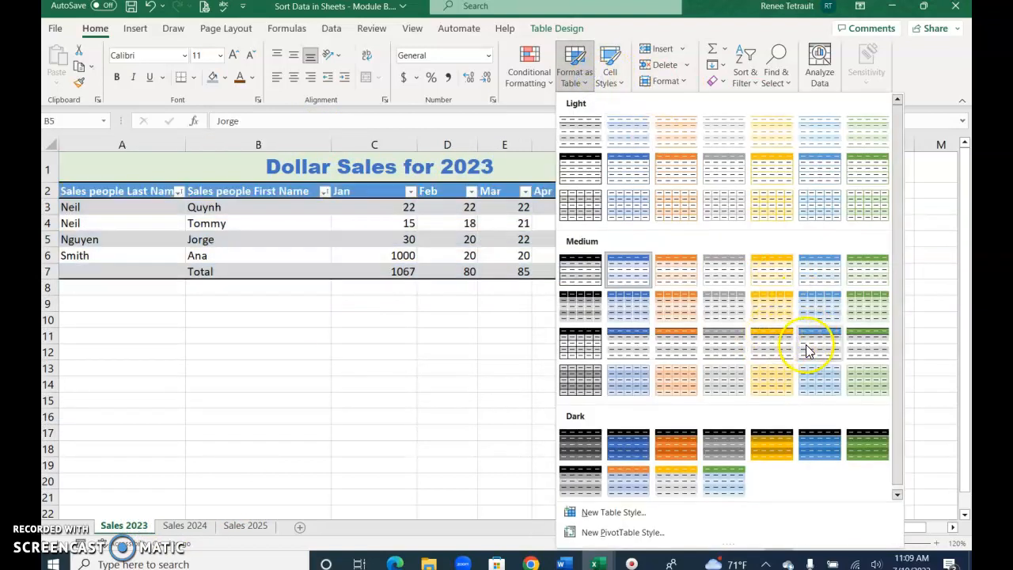
pyautogui.click(774, 343)
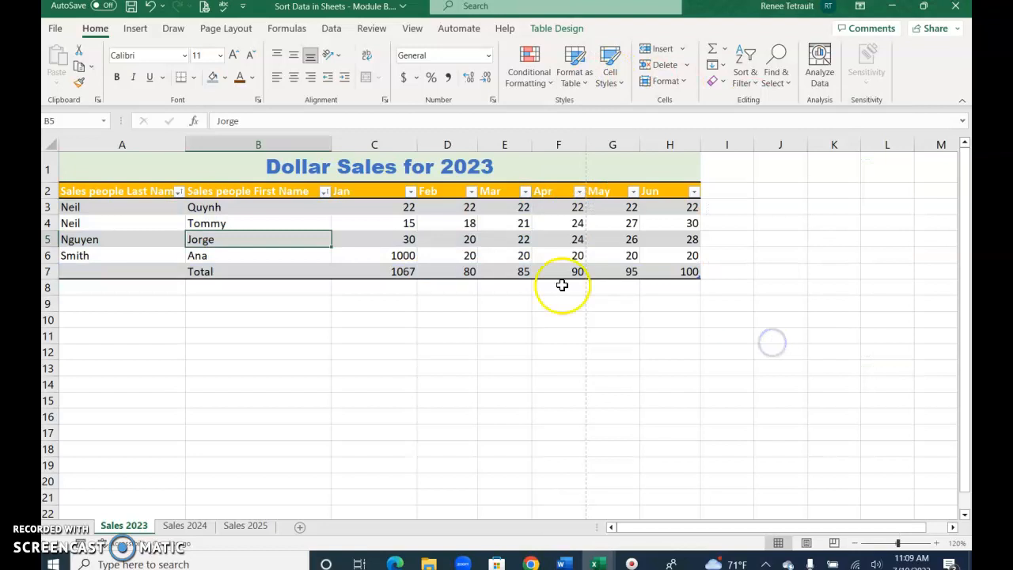
# Select the whole 2023 table and apply the medium table style with a blue header and grey bands
pyautogui.moveTo(145, 193); pyautogui.dragTo(661, 273)
pyautogui.click(616, 79)
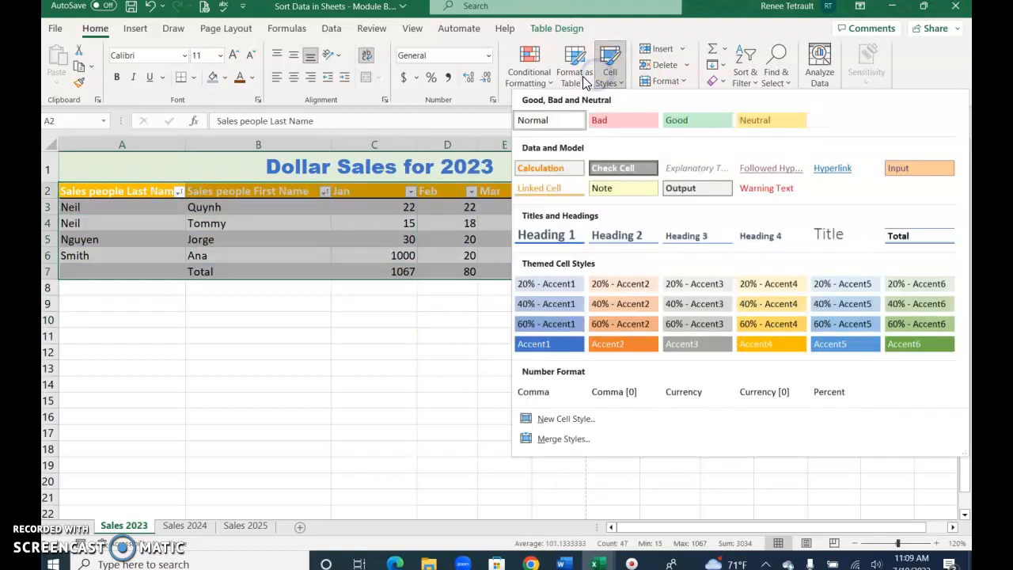
pyautogui.click(576, 75)
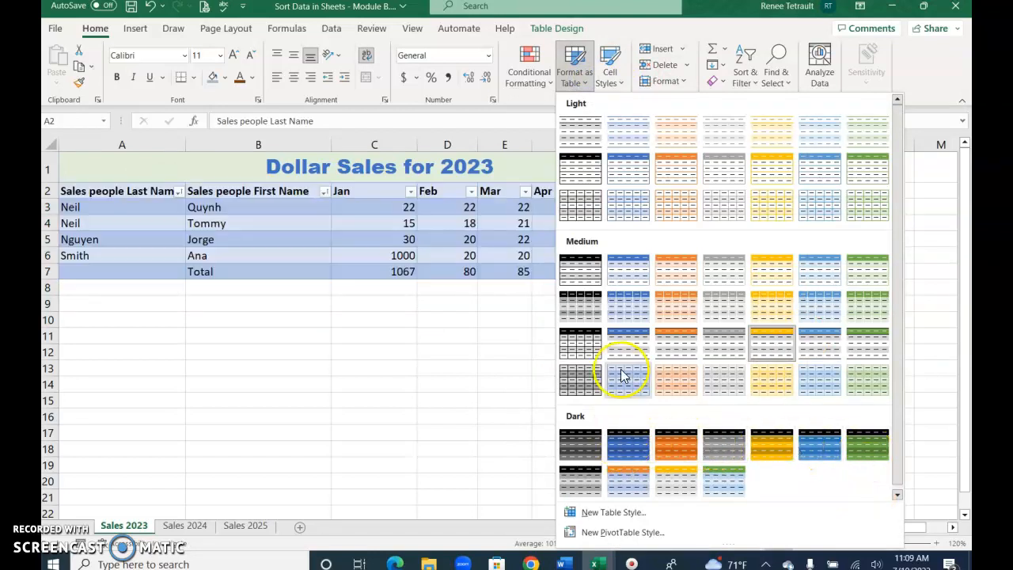
pyautogui.click(628, 342)
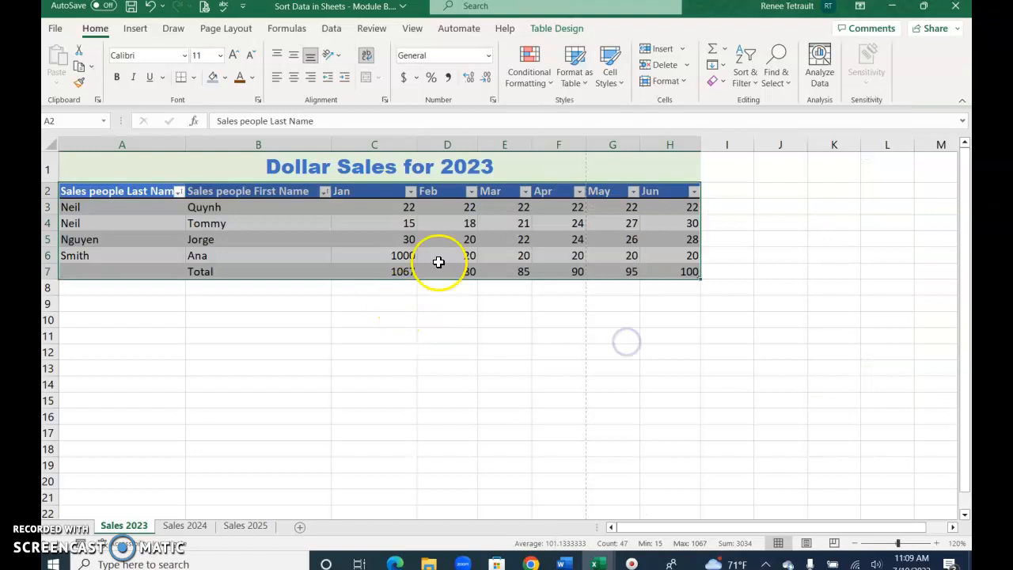
pyautogui.click(471, 240)
# On the Sales 2024 sheet, unmerge the "Dollar Sales for 2024" title and merge and center it across A1:H1
pyautogui.click(197, 526)
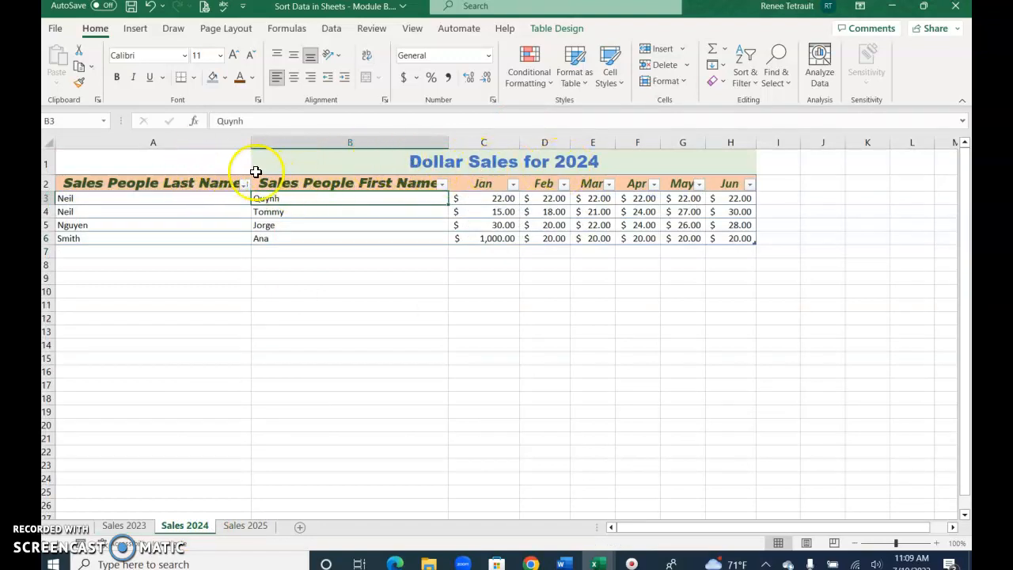
pyautogui.moveTo(208, 162); pyautogui.dragTo(348, 159)
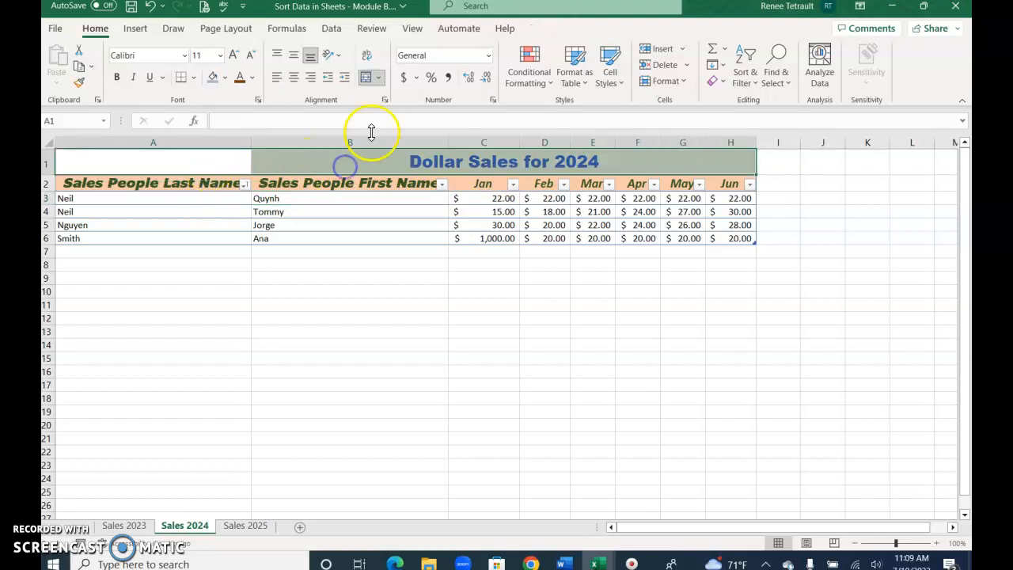
pyautogui.click(368, 80)
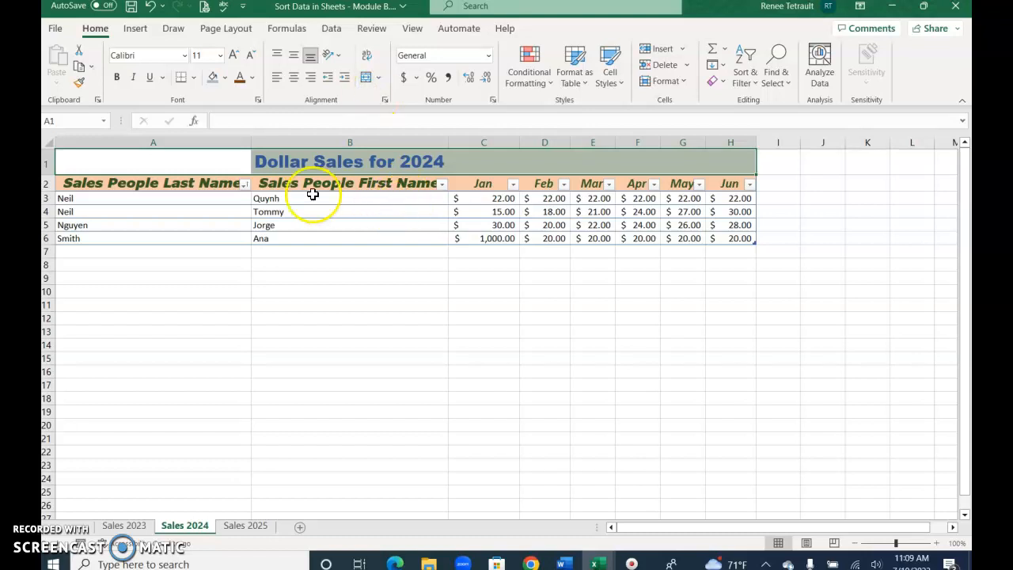
pyautogui.click(362, 80)
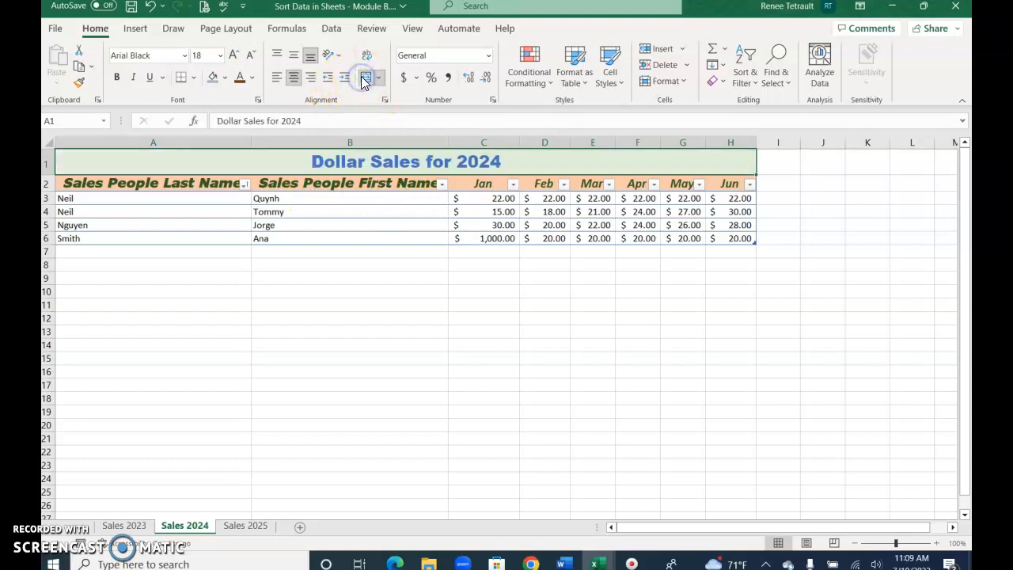
# View the Sales 2025 sheet and return to the Sales 2024 sheet
pyautogui.click(255, 528)
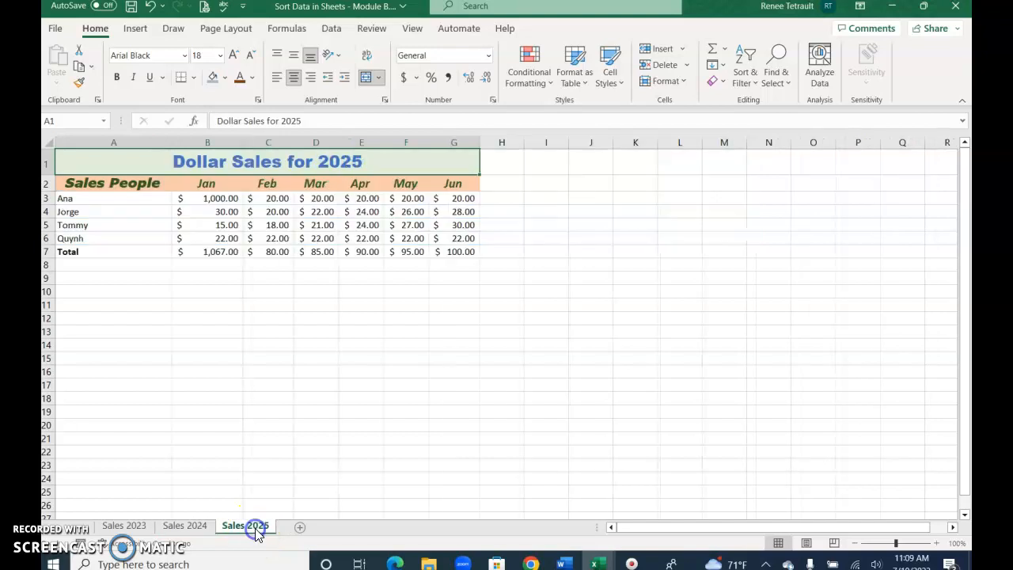
pyautogui.click(174, 526)
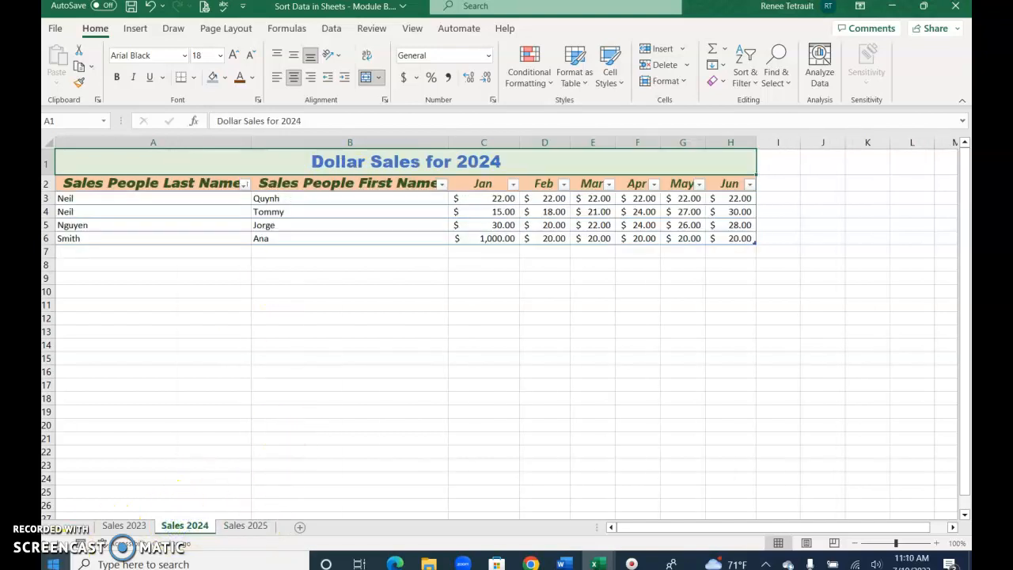
pyautogui.click(53, 564)
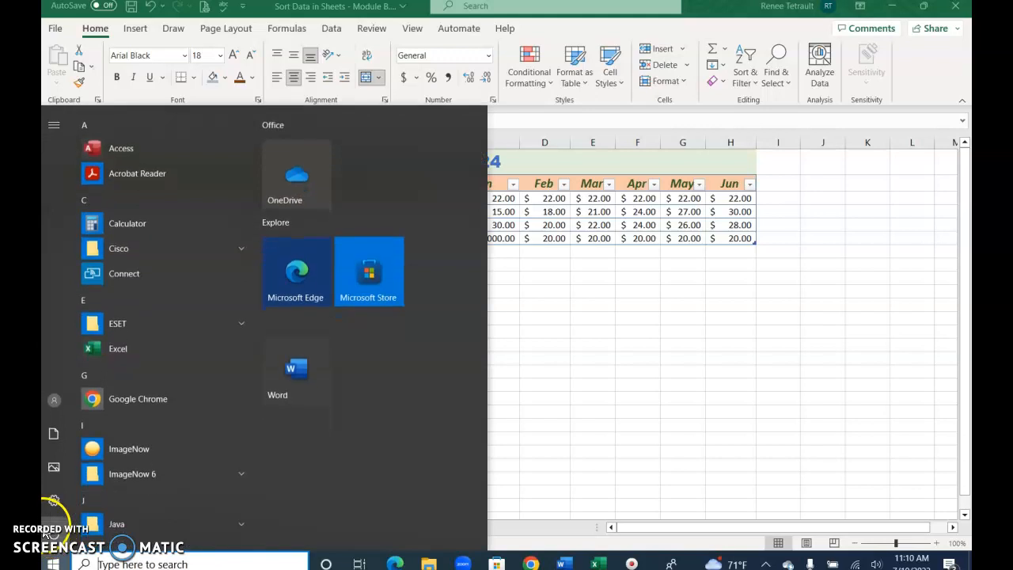
pyautogui.click(642, 482)
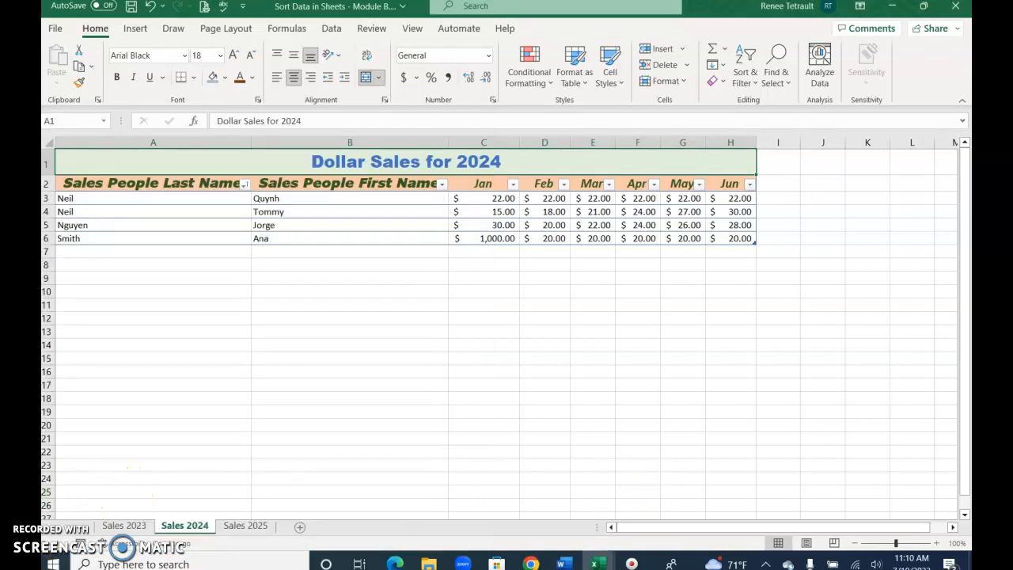